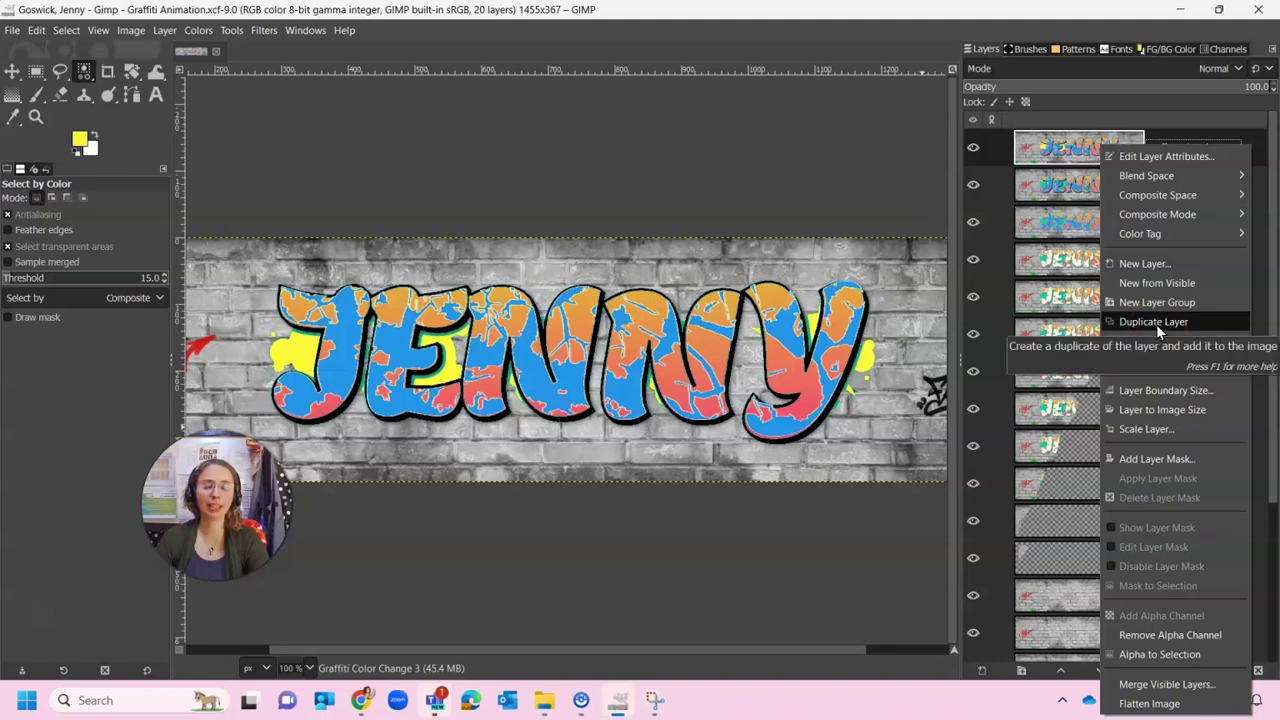
Duplicate the Graffiti Color Change 3 layer and rename the copy Graffiti Color Change 4.
click(1156, 322)
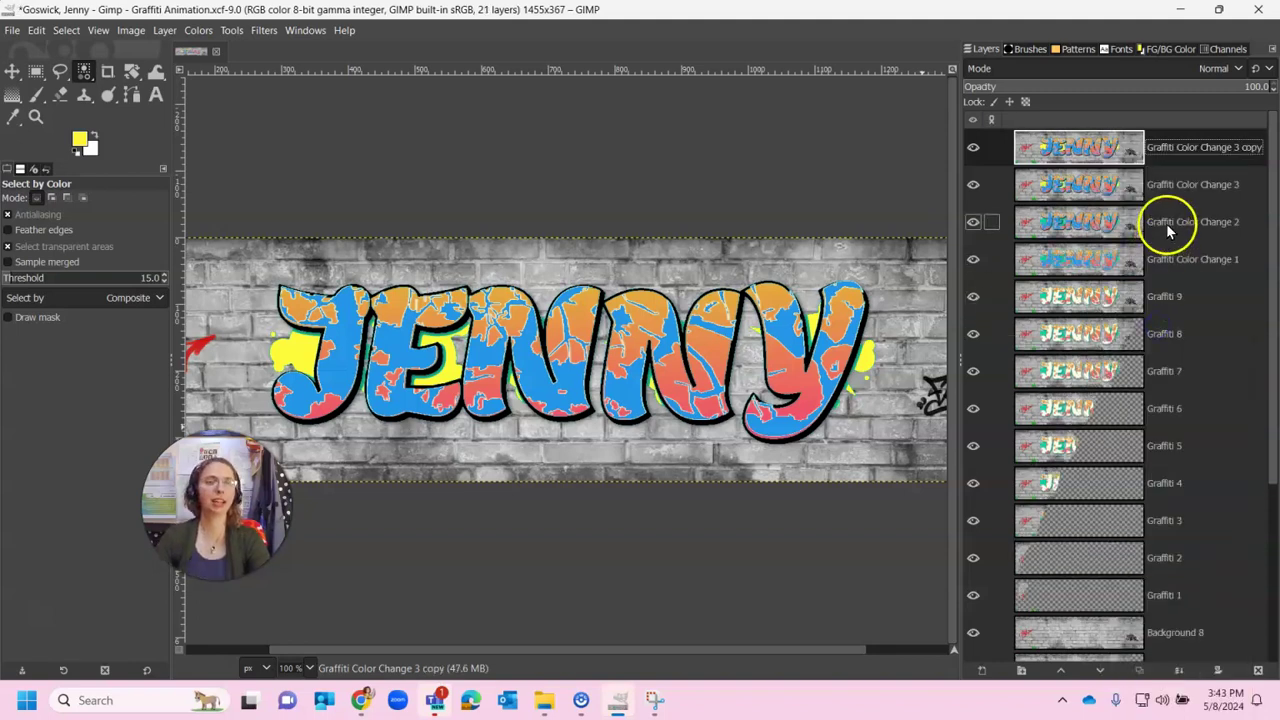
double_click(1229, 148)
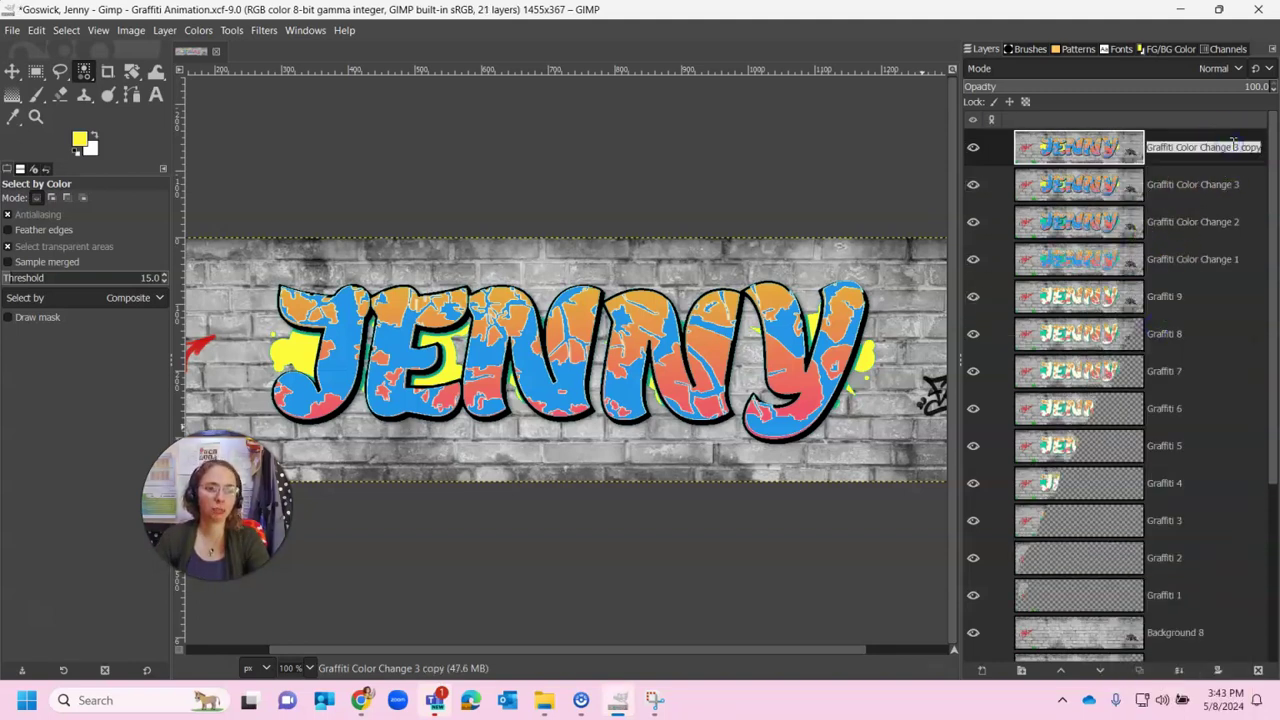
click(1235, 147)
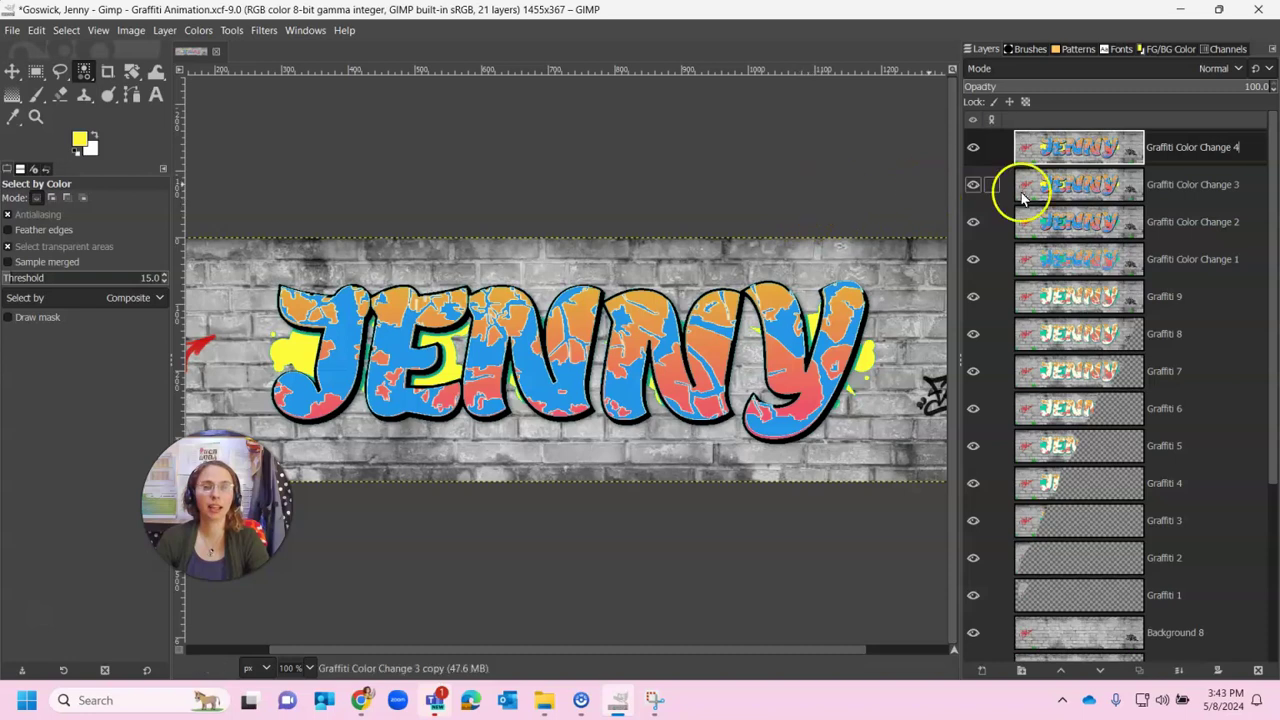
click(1180, 160)
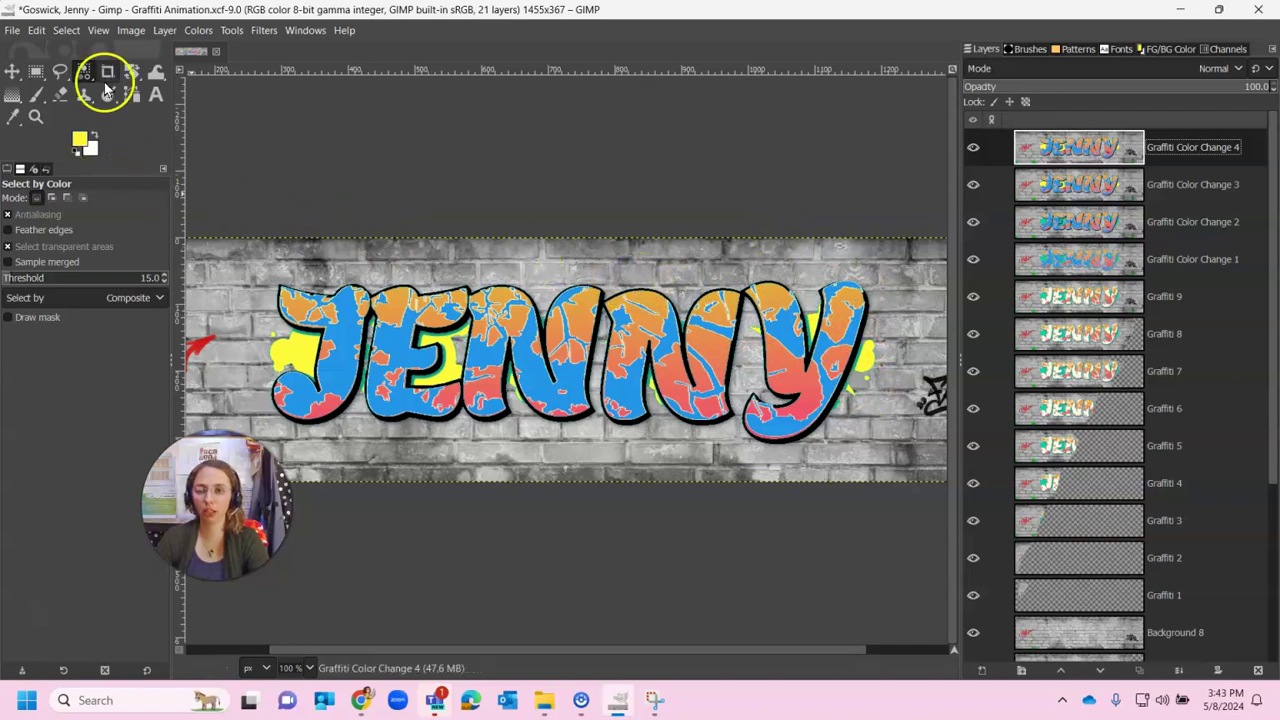
Select all the blue areas inside the graffiti letters with Select by Color.
click(66, 30)
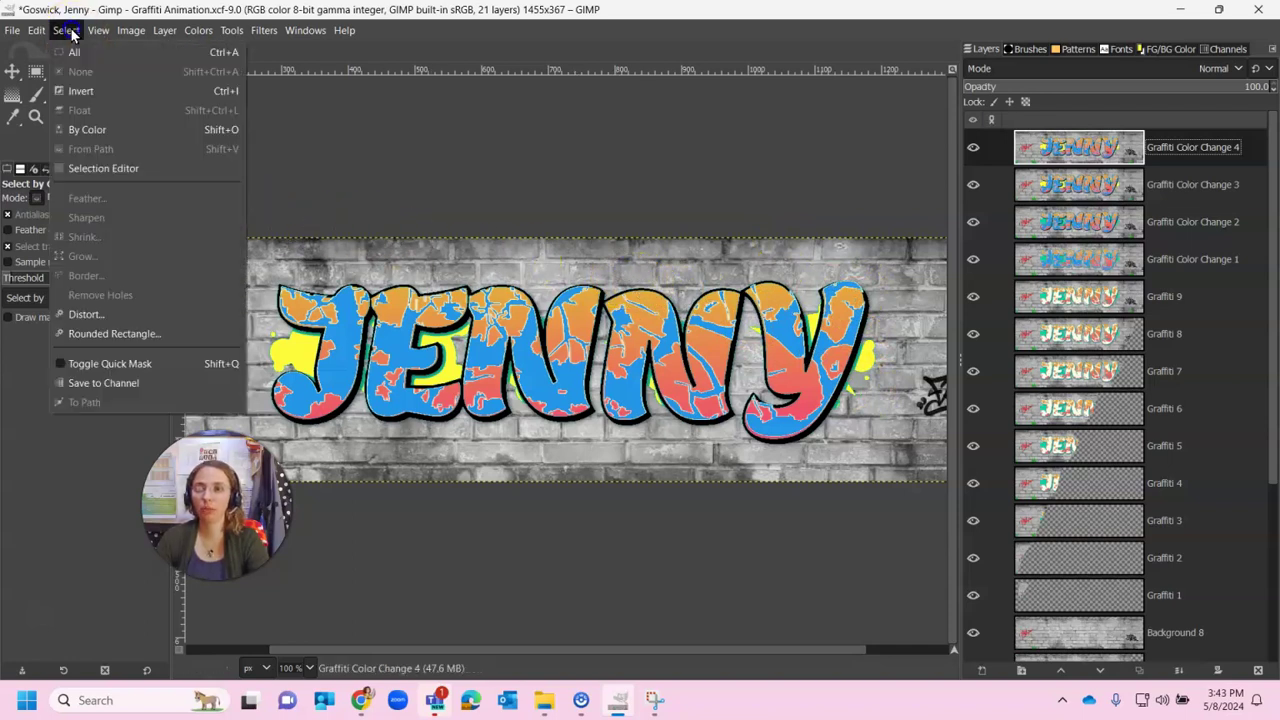
click(87, 130)
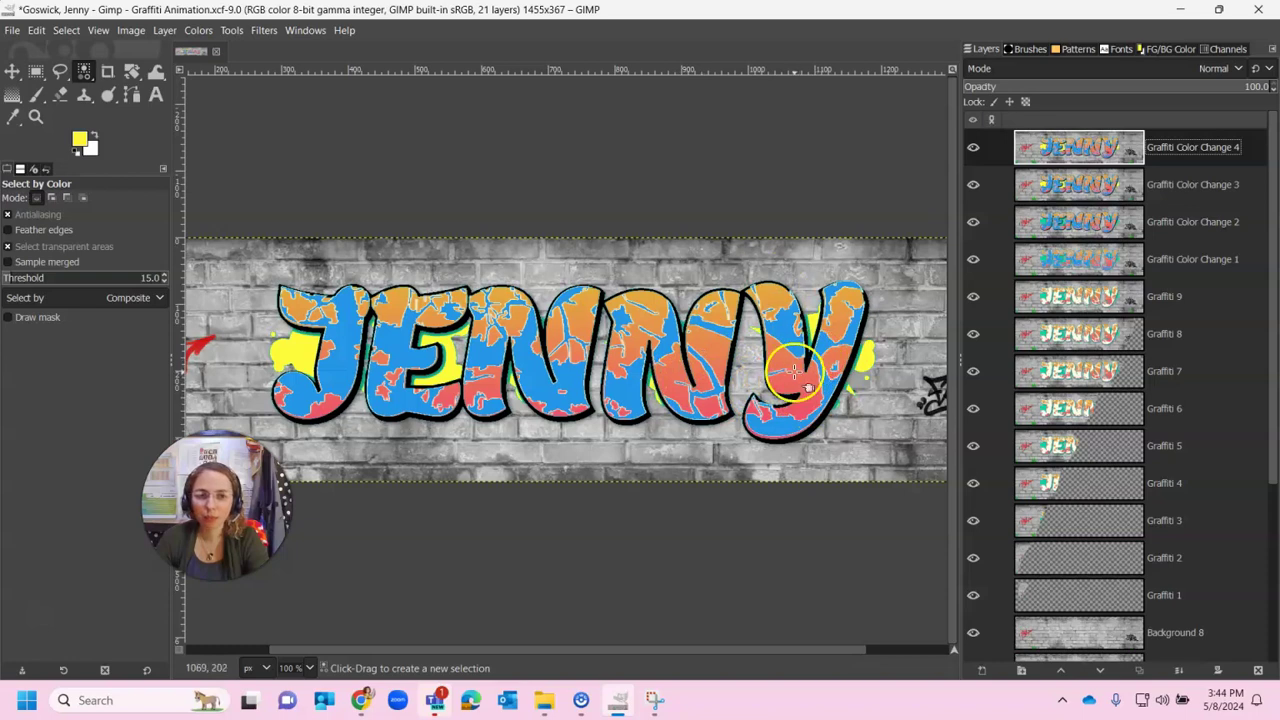
click(540, 372)
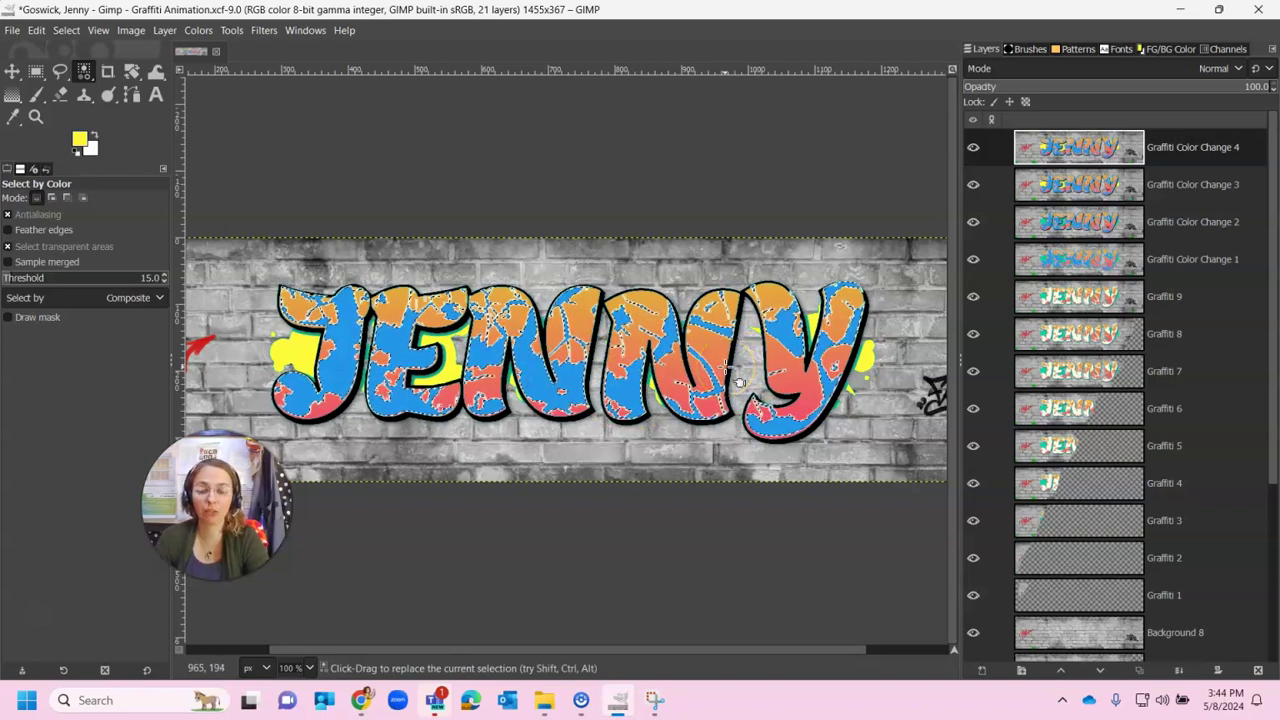
Set the foreground color to green 84d52b and fill the selected letter areas with it.
click(85, 145)
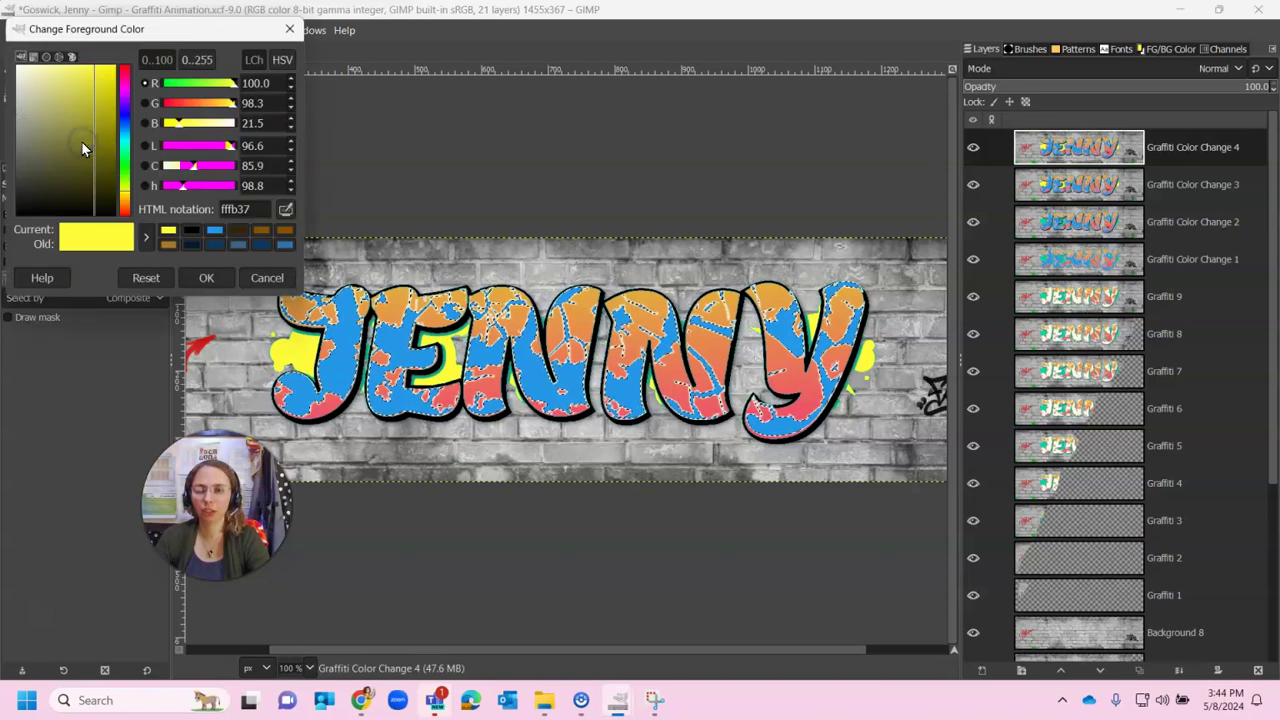
click(126, 163)
drag(105, 108, 108, 115)
click(128, 167)
drag(126, 163, 126, 170)
click(103, 113)
drag(103, 113, 94, 90)
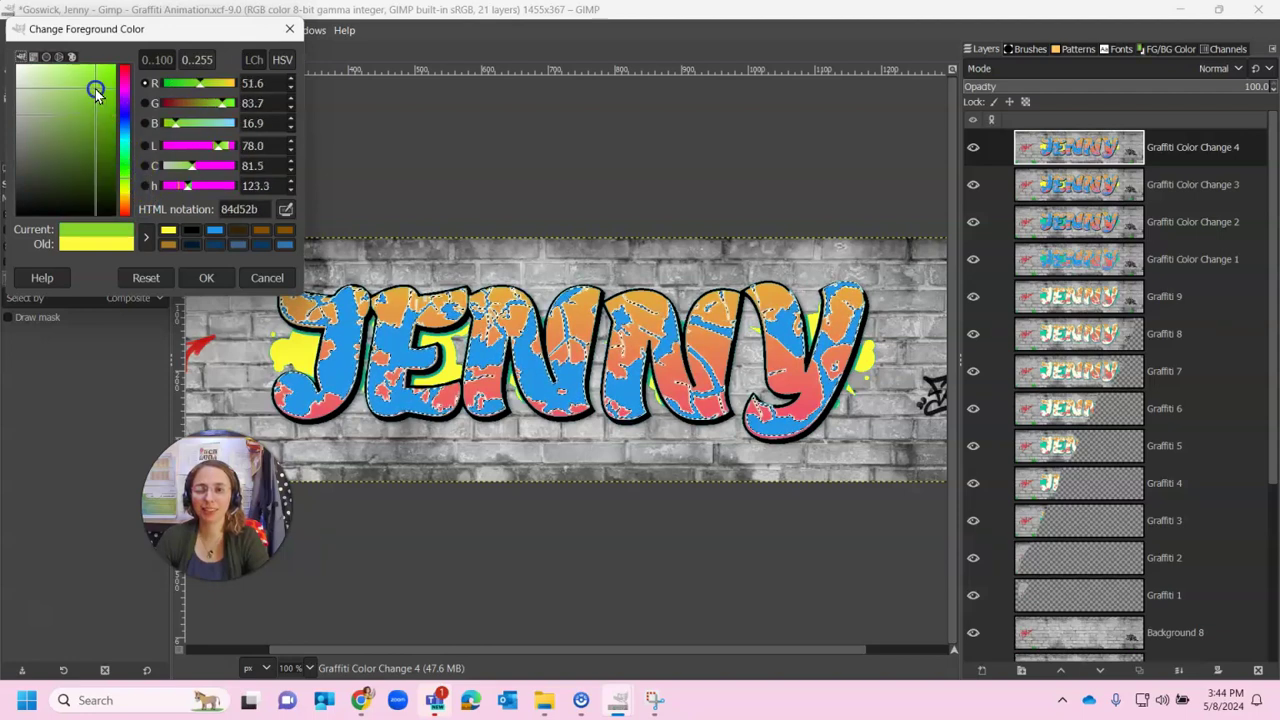
click(204, 277)
drag(84, 142, 341, 359)
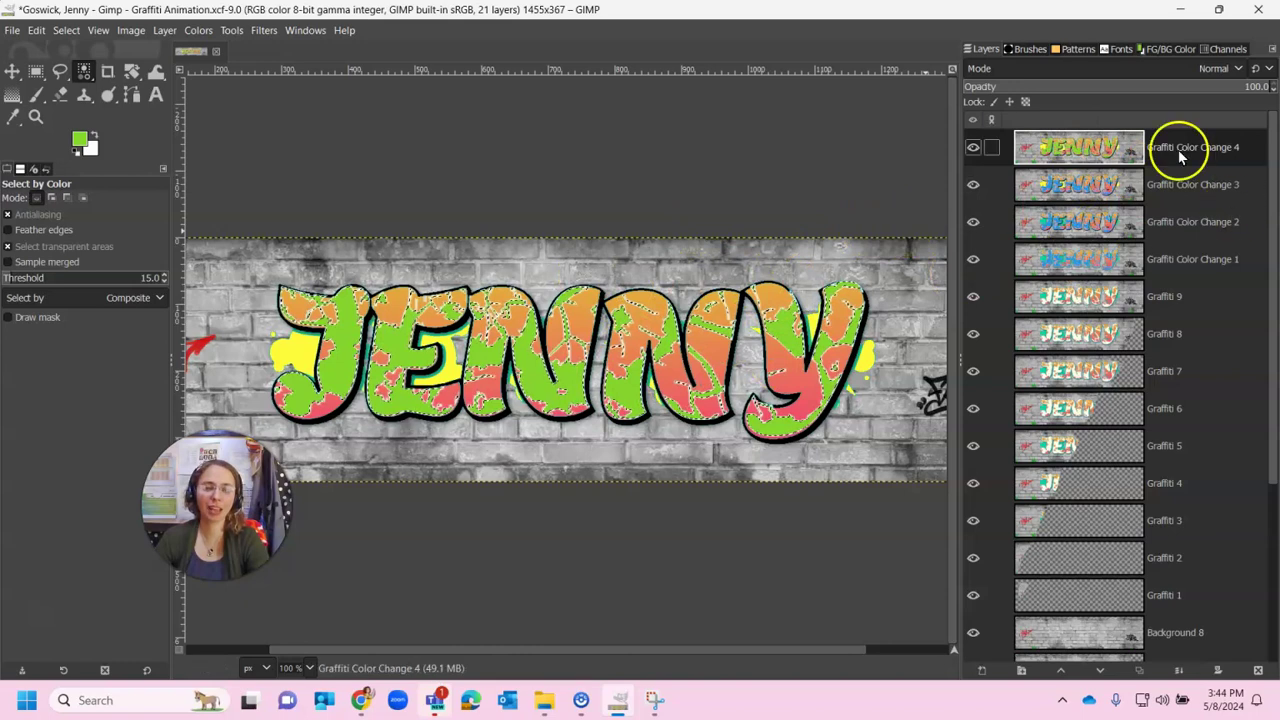
Duplicate the Graffiti Color Change 4 layer and rename the copy Graffiti Color Change 5.
right_click(1126, 148)
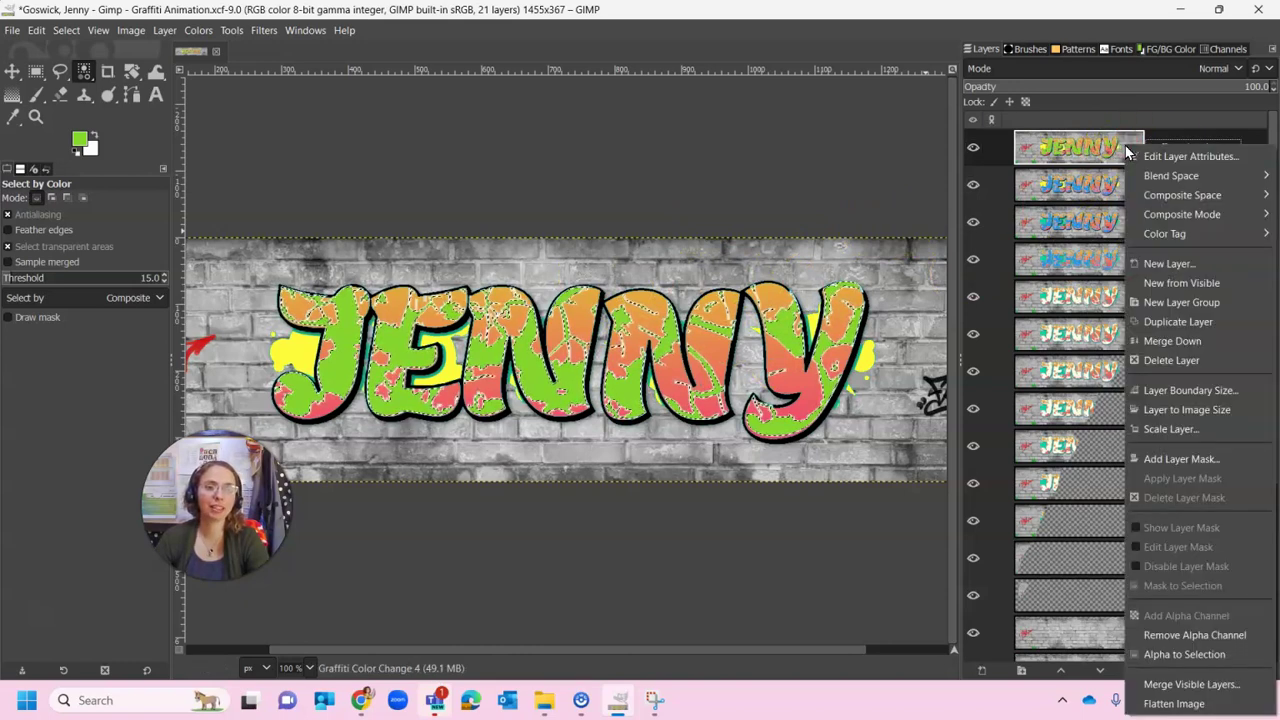
click(1168, 322)
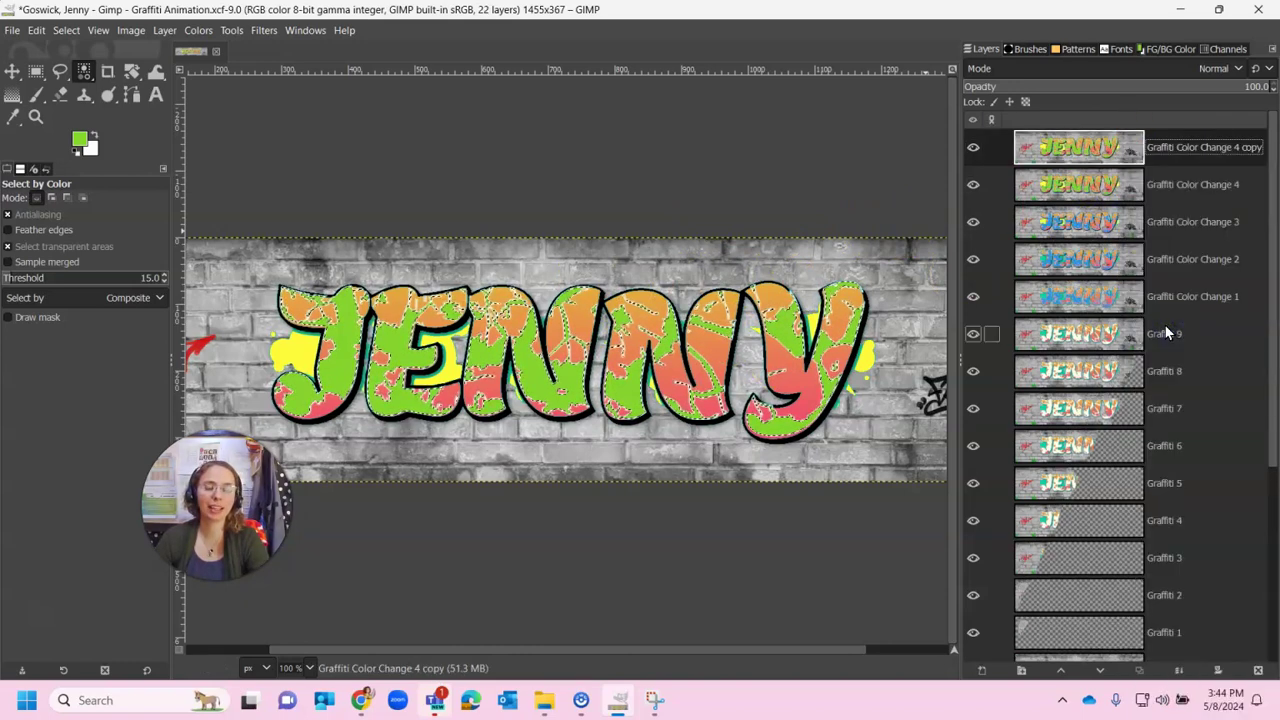
double_click(1240, 145)
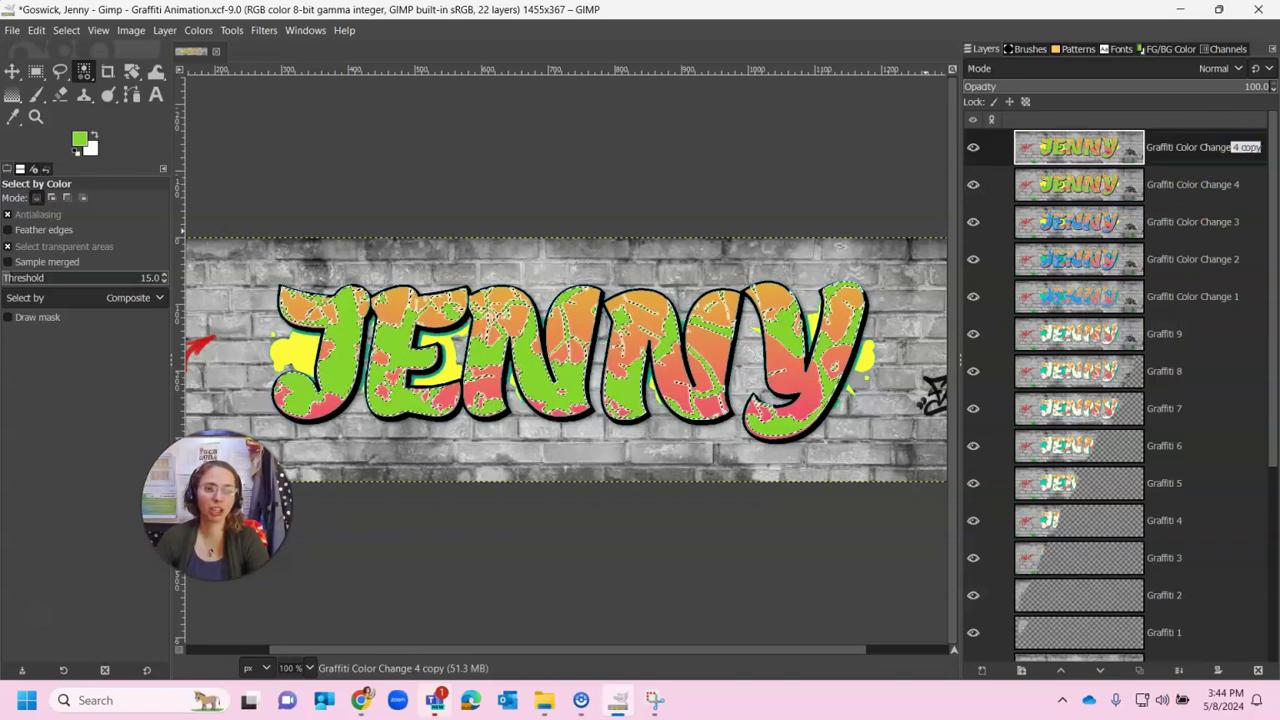
key(Return)
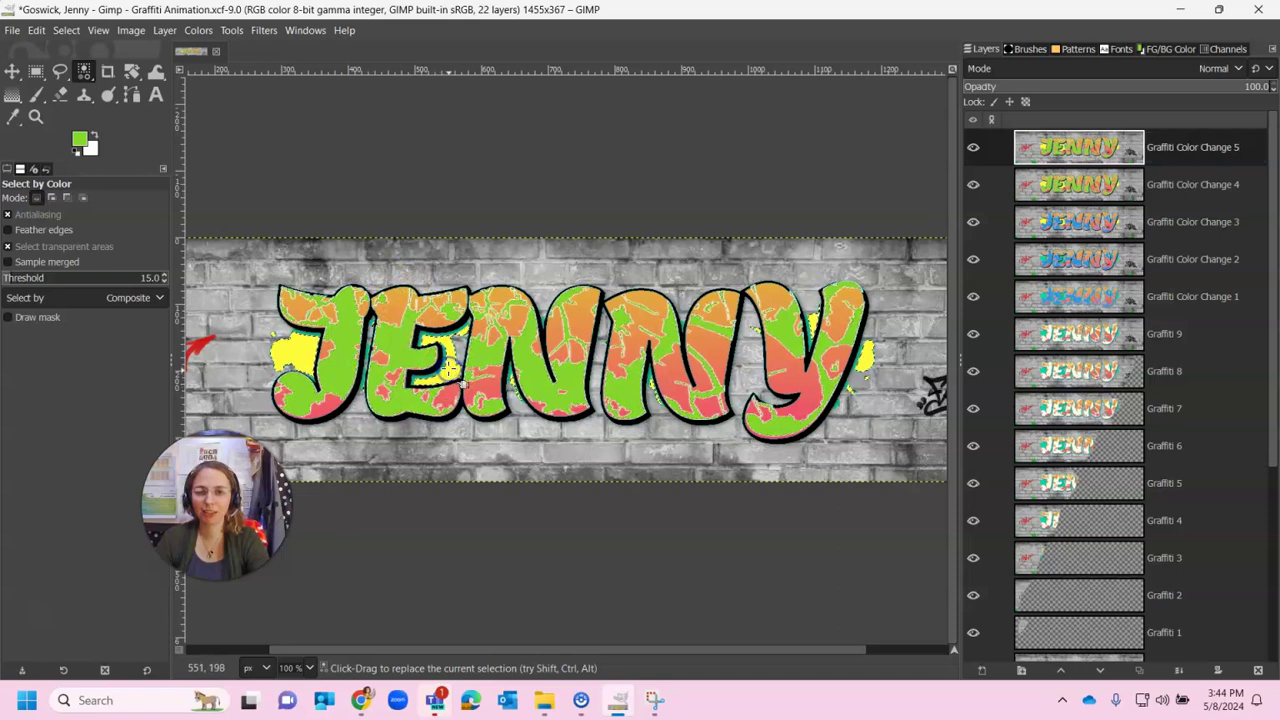
Set the foreground color to blue 1921f6 and fill the selected yellow splashes behind the letters.
click(80, 140)
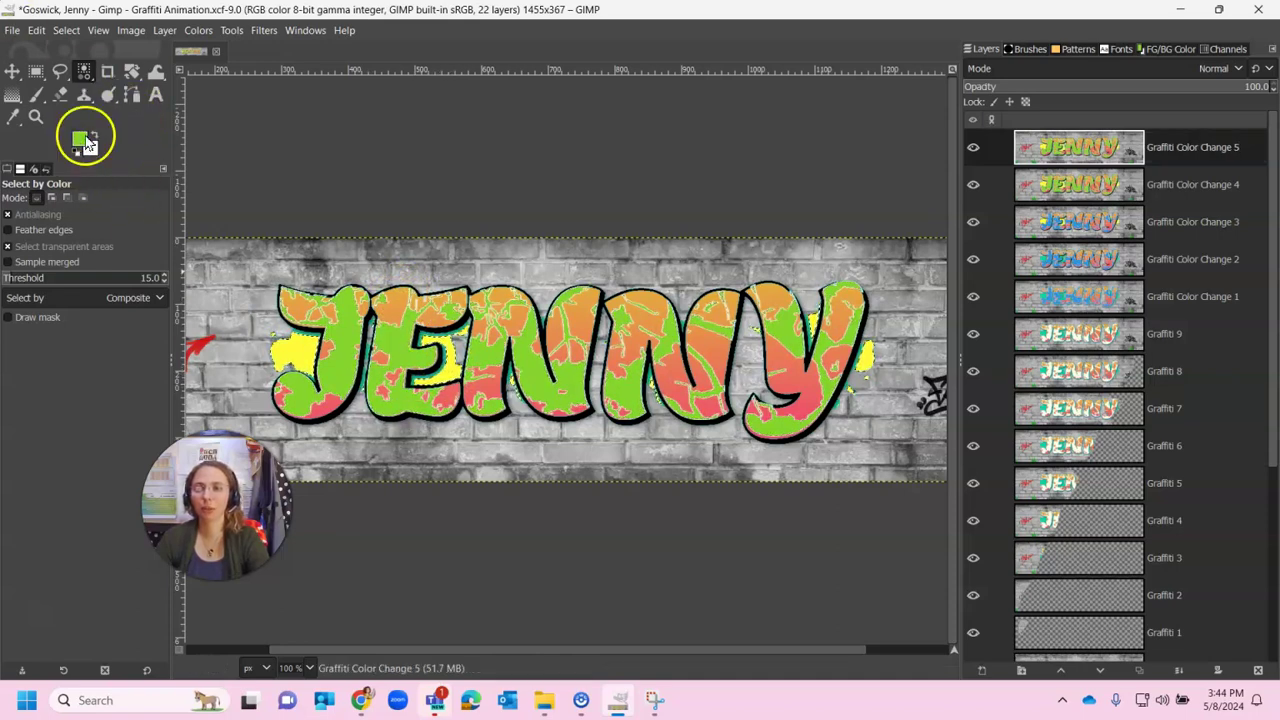
click(126, 105)
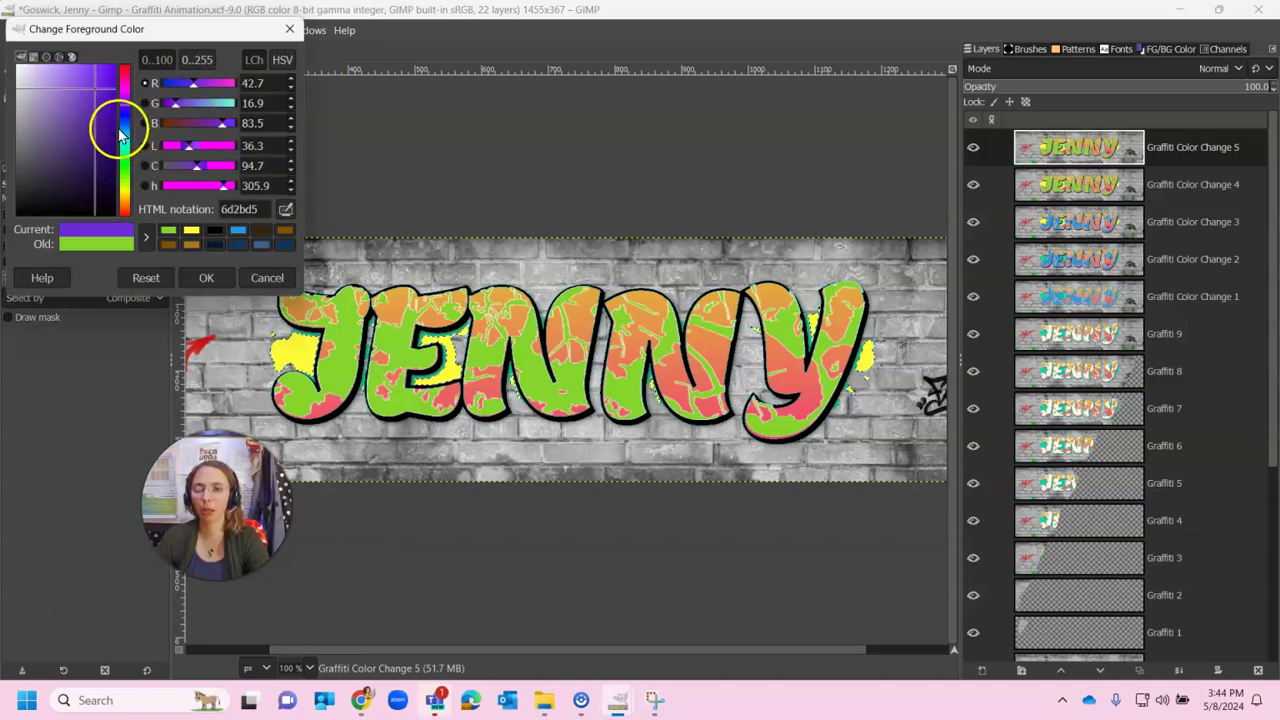
click(126, 120)
click(106, 74)
click(206, 278)
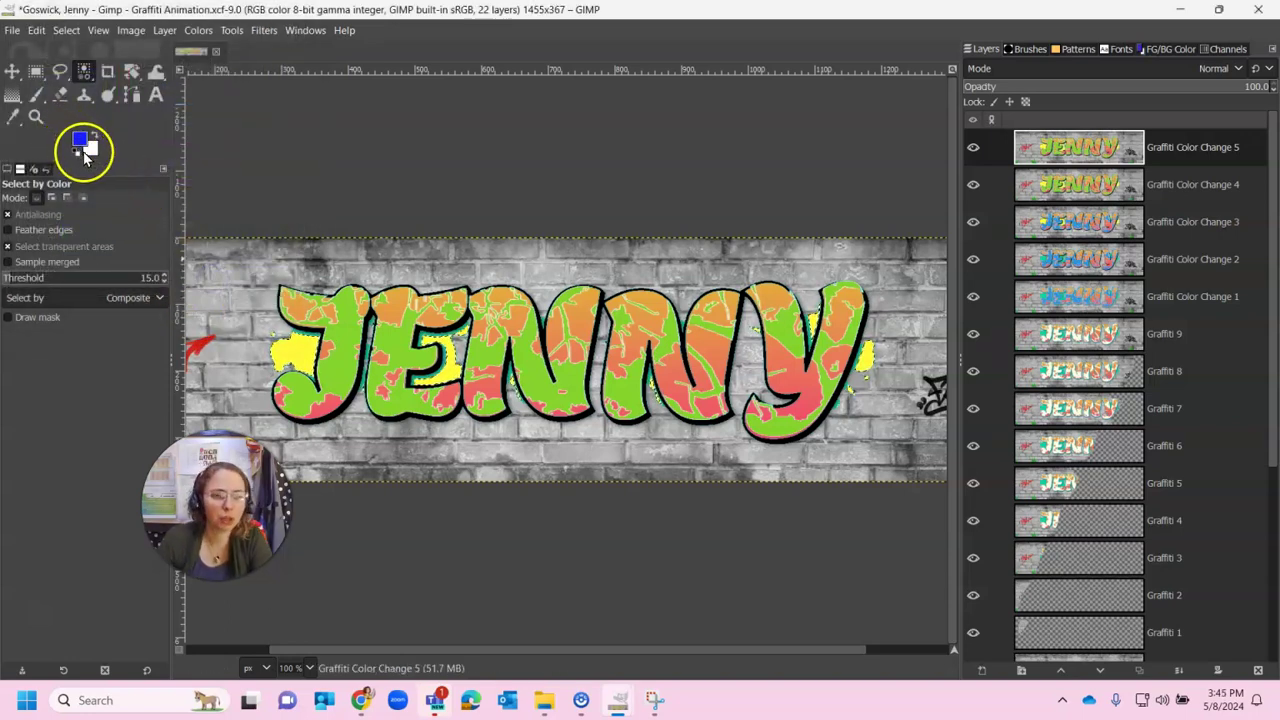
drag(88, 145, 408, 316)
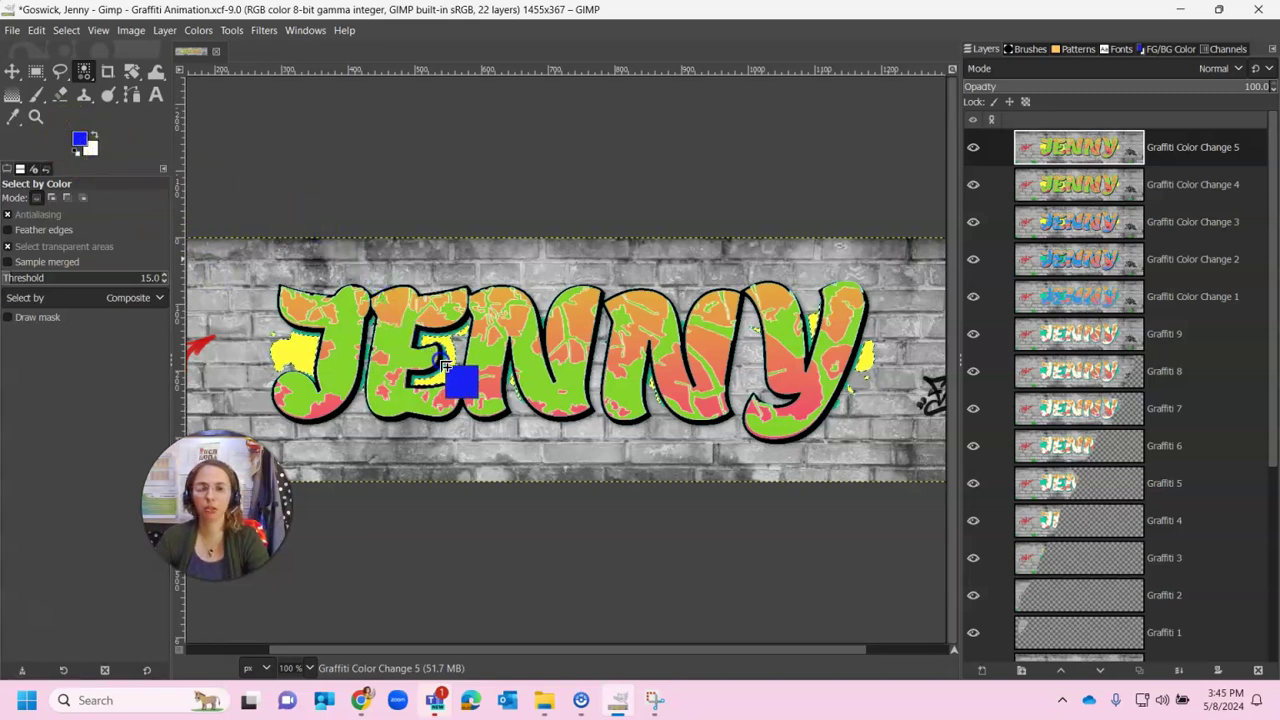
drag(453, 380, 455, 385)
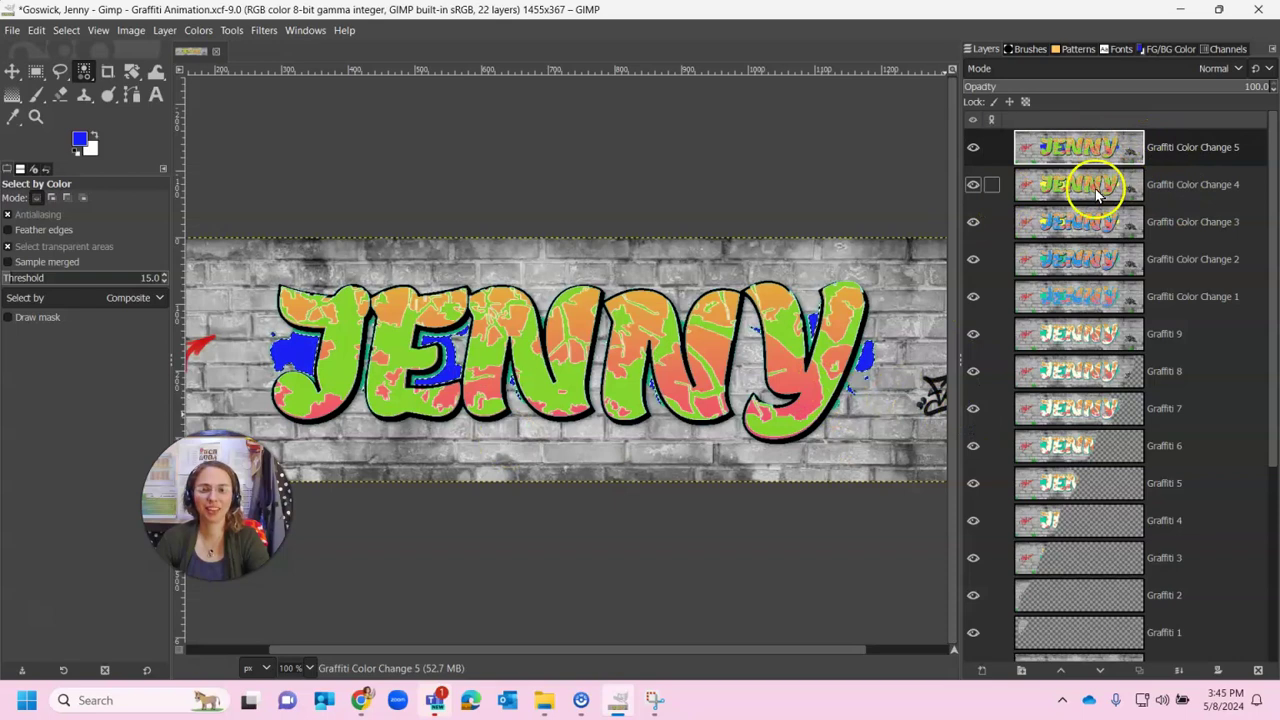
Duplicate the Graffiti Color Change 5 layer and rename the copy Graffiti Color Change 6.
right_click(1116, 148)
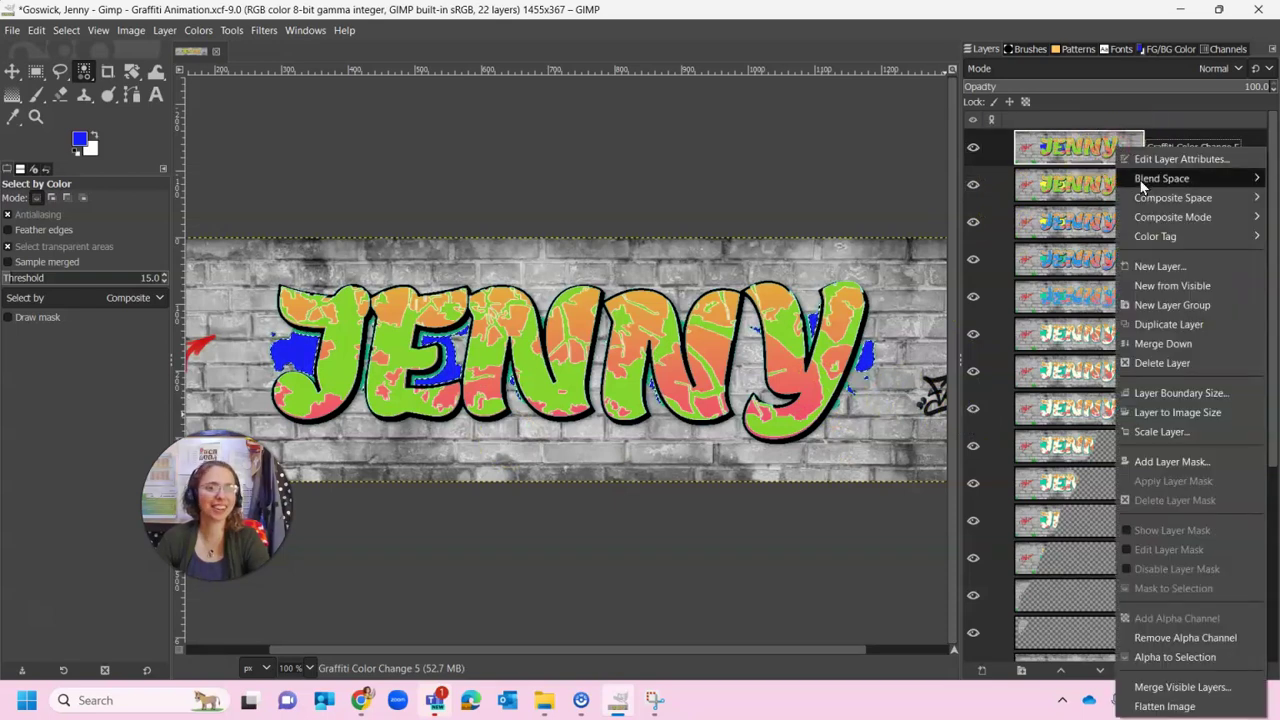
click(1168, 324)
double_click(1190, 147)
text(Graffiti Color Change 6)
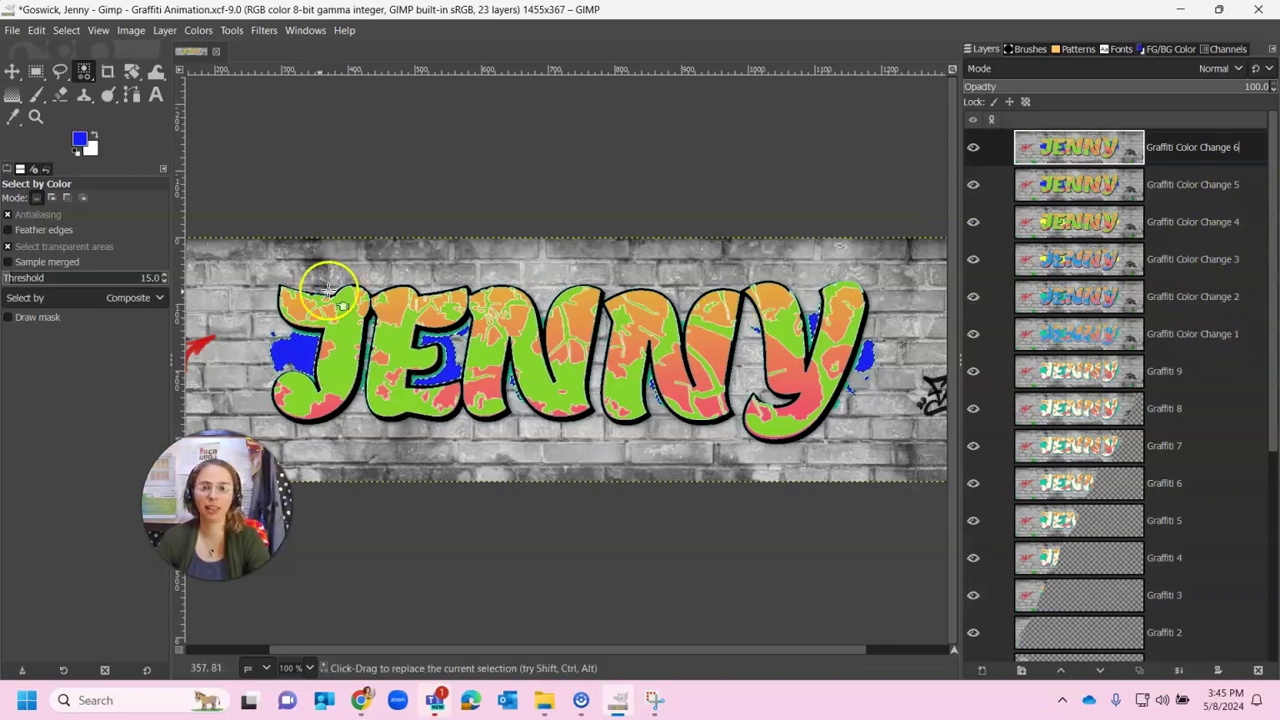
Select the orange-pink middle band of the letters by color and fill it with light blue 45b7e3.
click(400, 320)
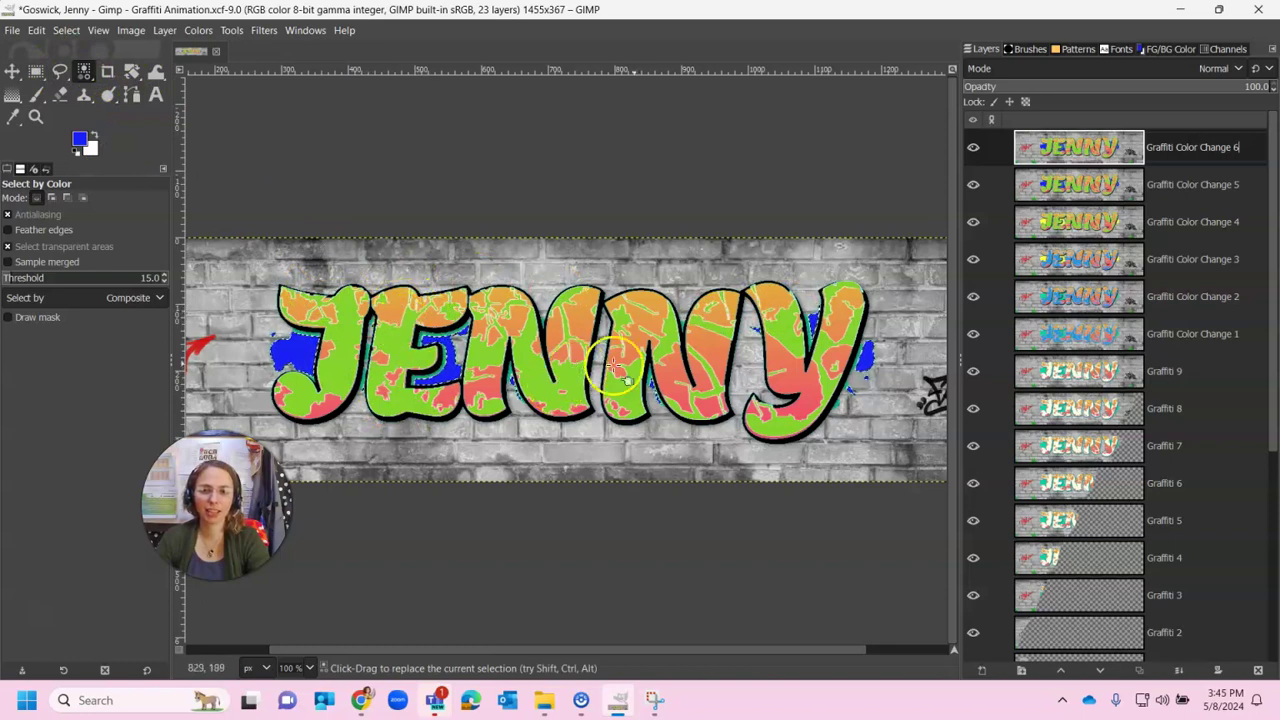
click(720, 349)
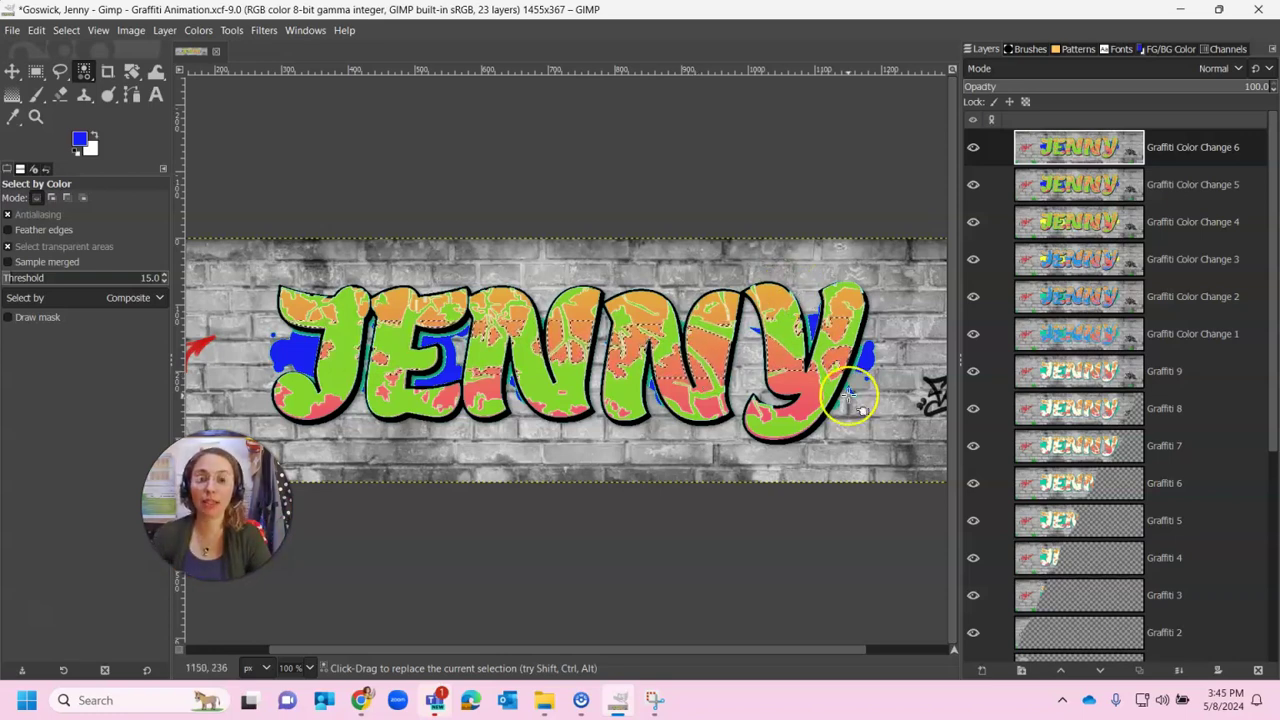
click(79, 138)
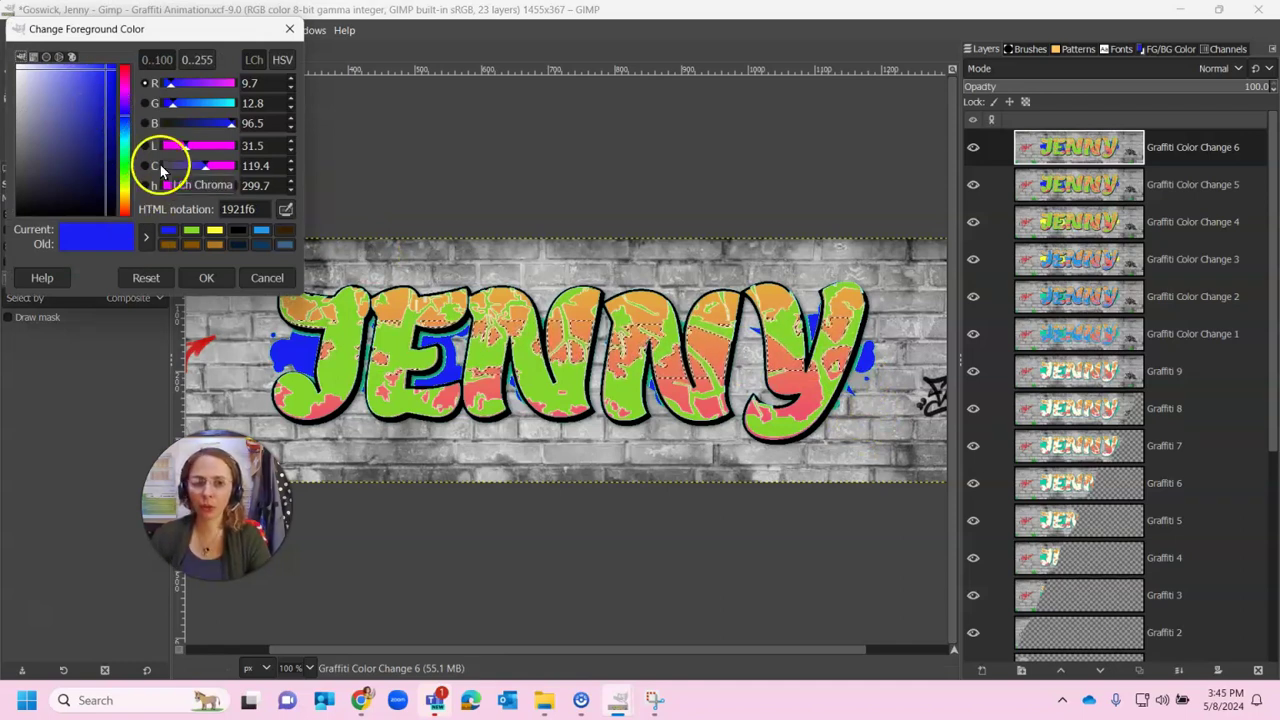
click(128, 137)
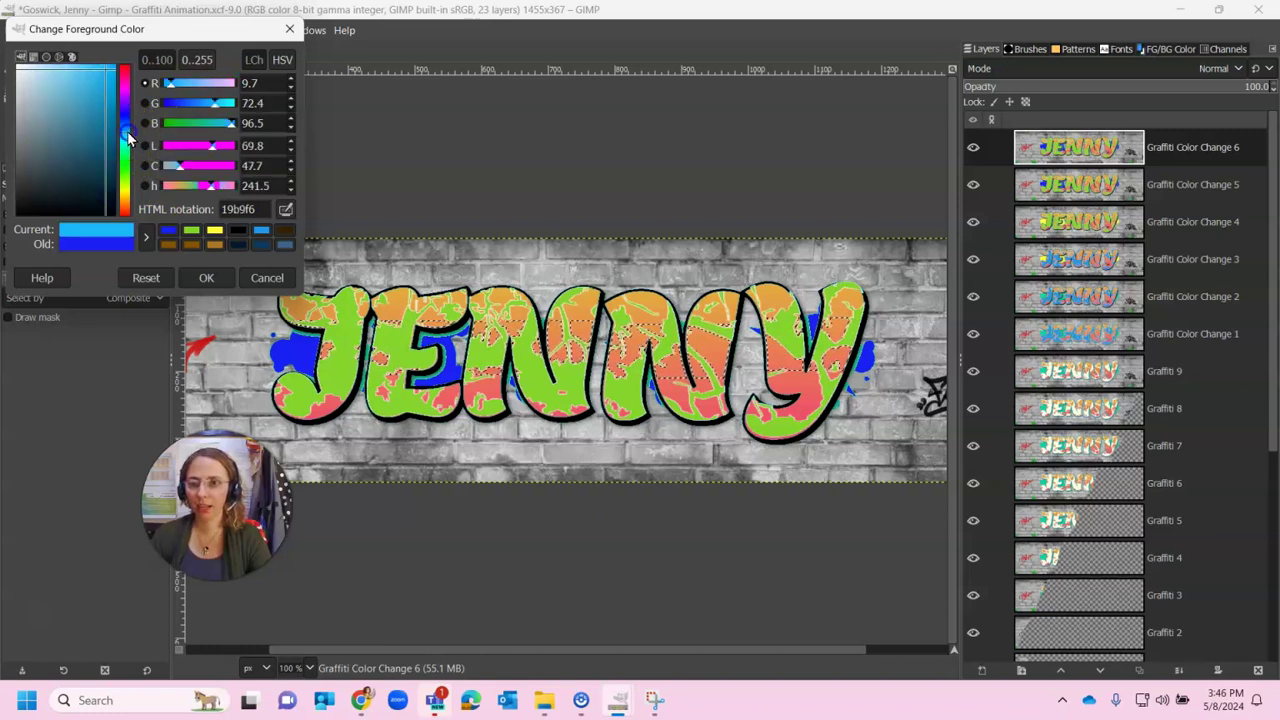
click(87, 79)
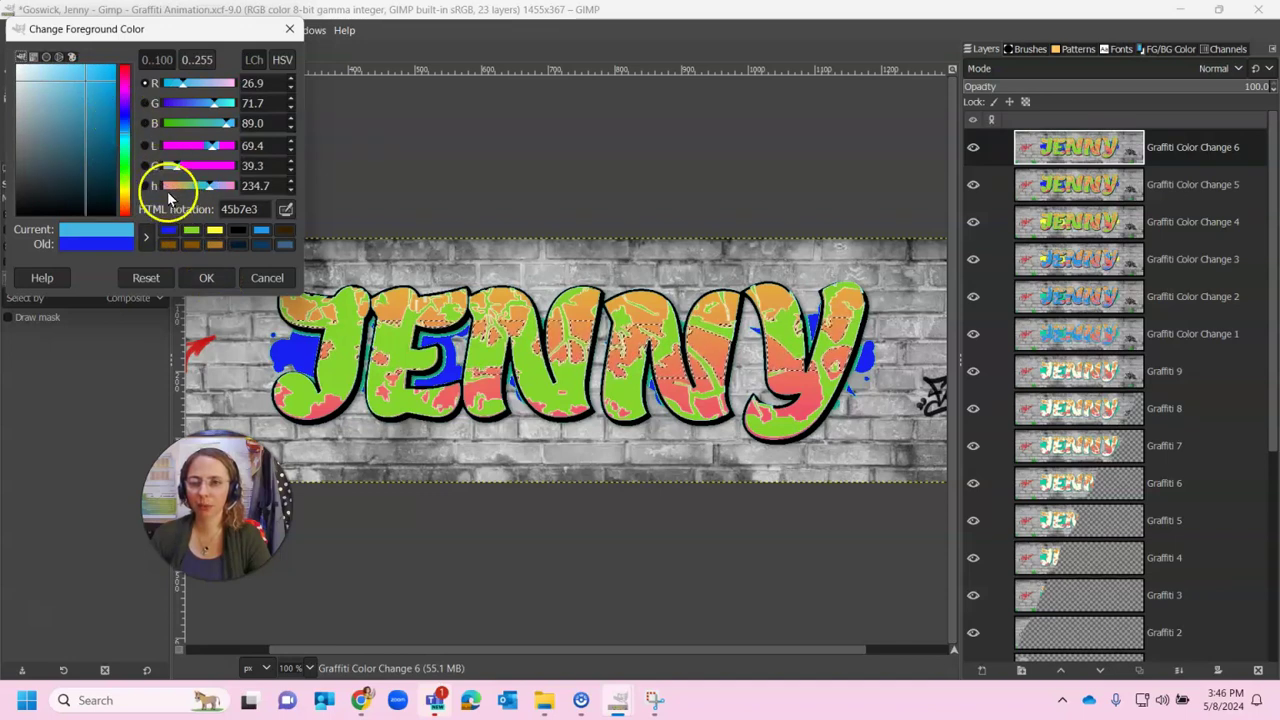
click(208, 277)
drag(88, 145, 622, 363)
drag(700, 357, 700, 357)
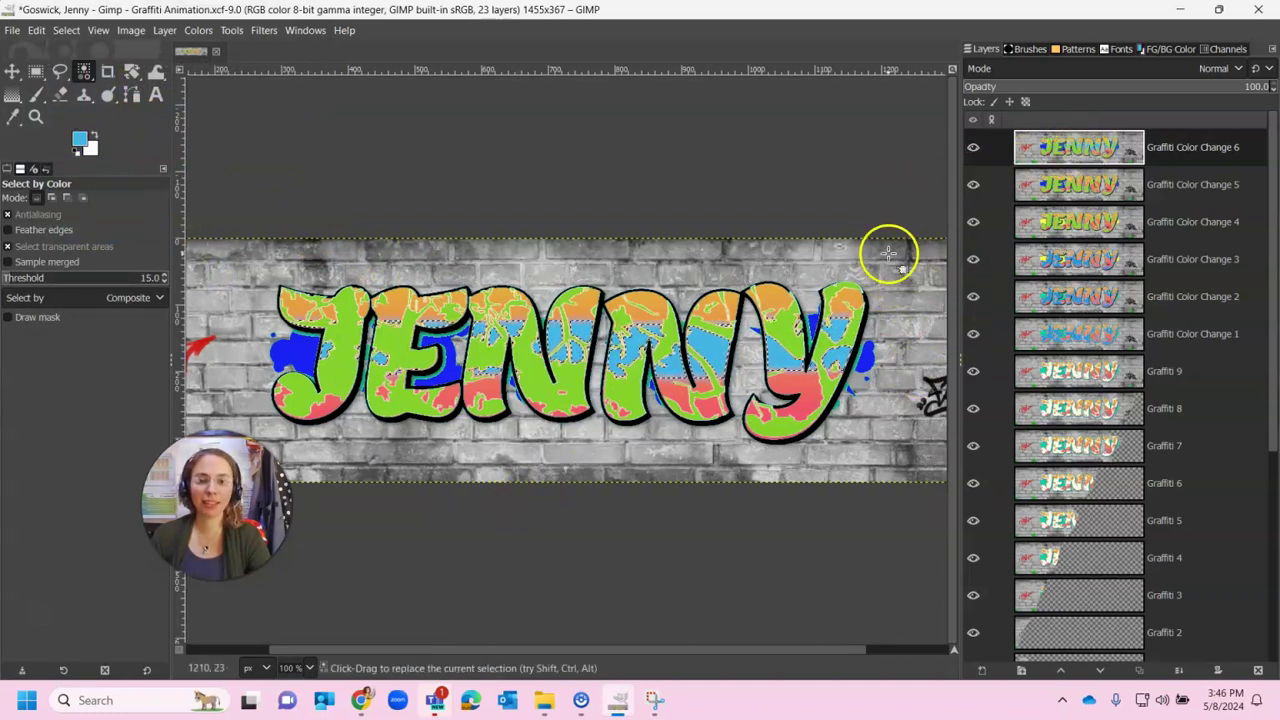
Select the orange upper areas of the letters by color and fill them with pale blue 8dd7f4.
click(777, 290)
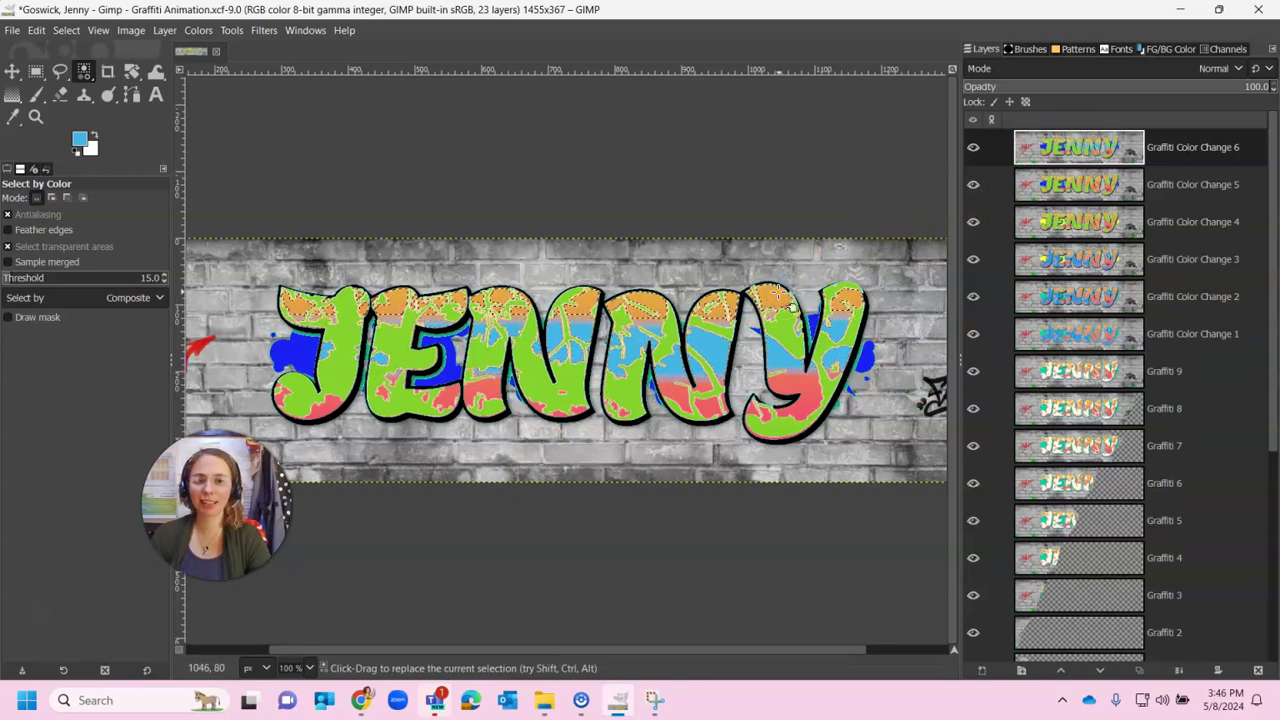
click(80, 138)
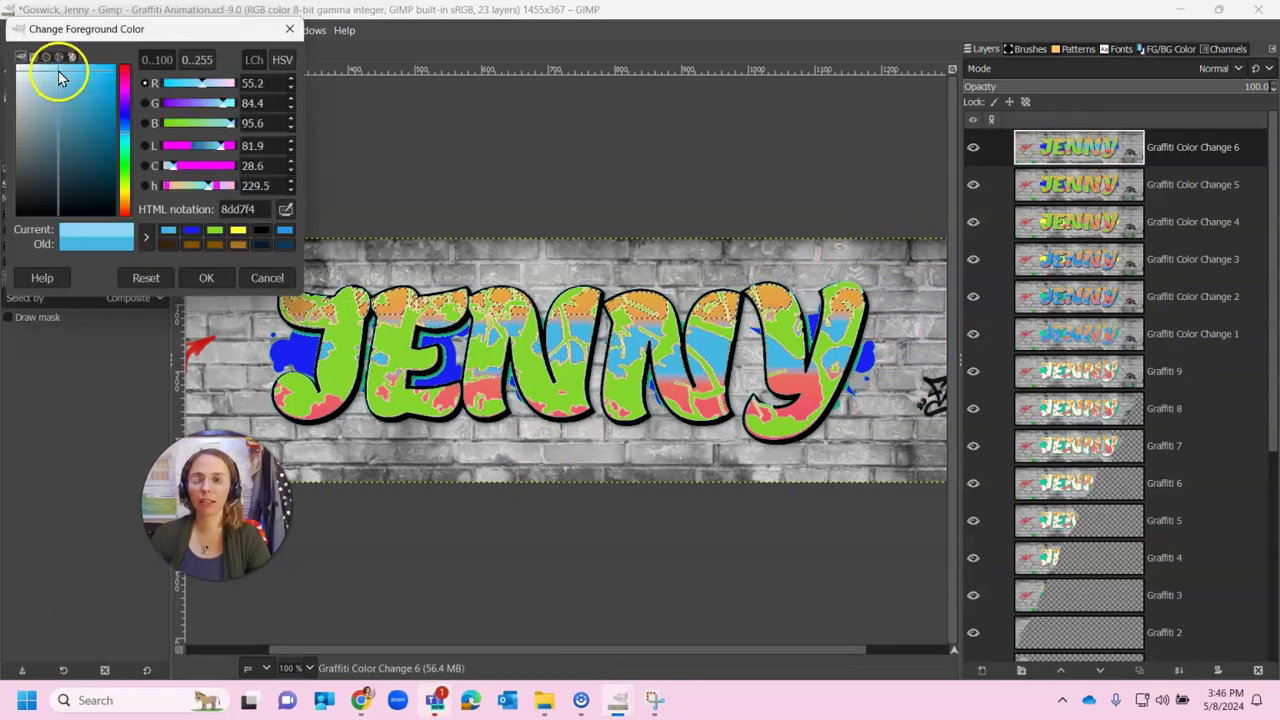
click(206, 277)
drag(84, 145, 657, 263)
Select the pink-red lower areas of the letters by color and fill them with dark teal 105671.
click(670, 375)
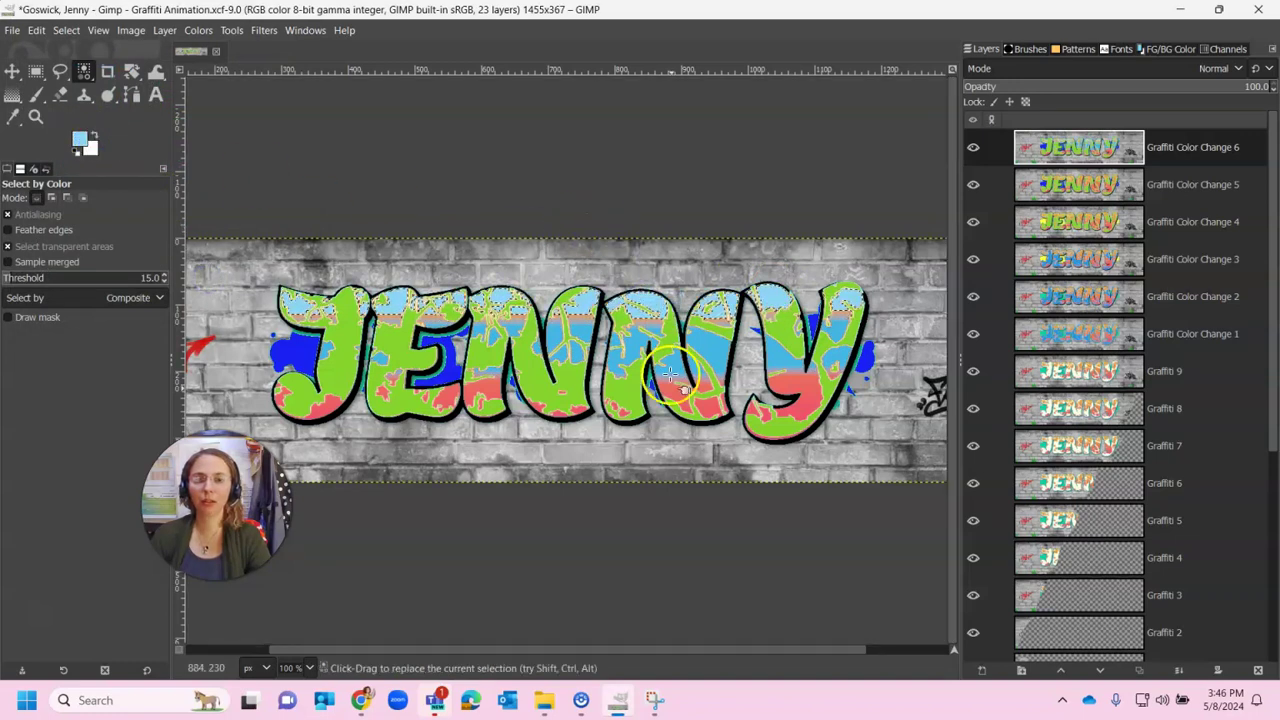
click(418, 362)
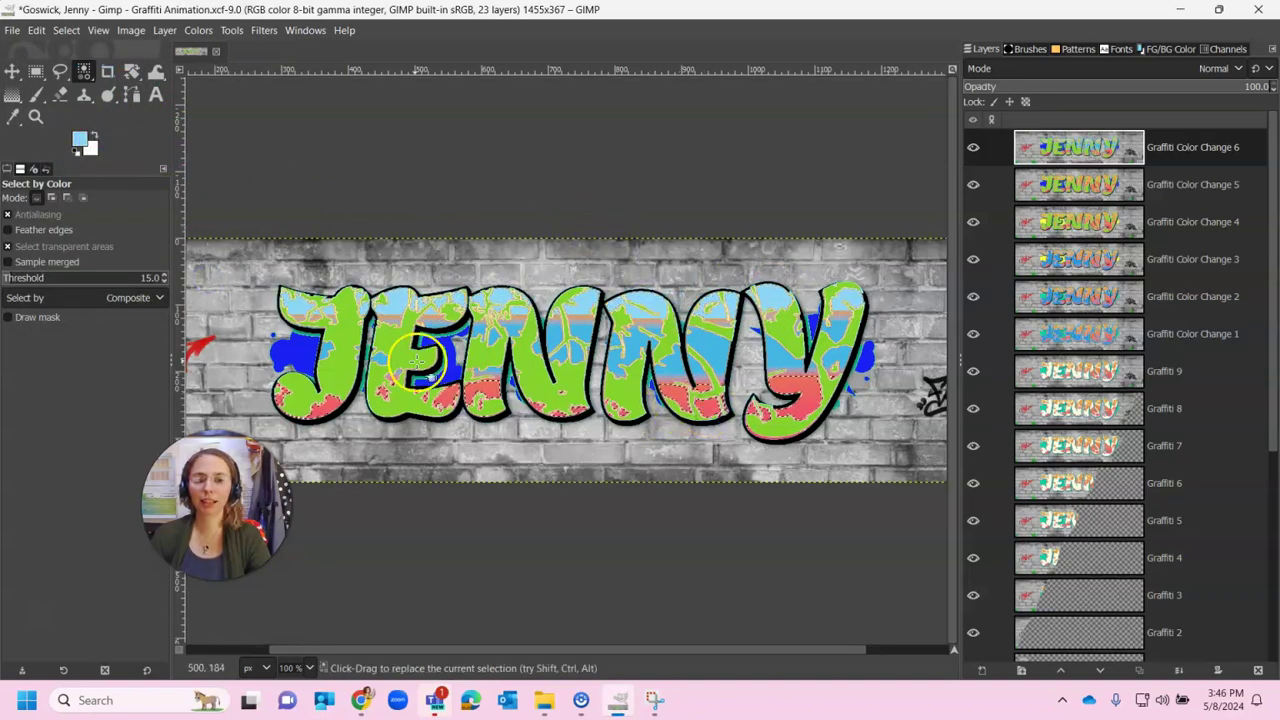
click(82, 140)
mouse_move(96, 128)
mouse_down()
mouse_move(94, 160)
mouse_move(103, 148)
mouse_up()
click(210, 280)
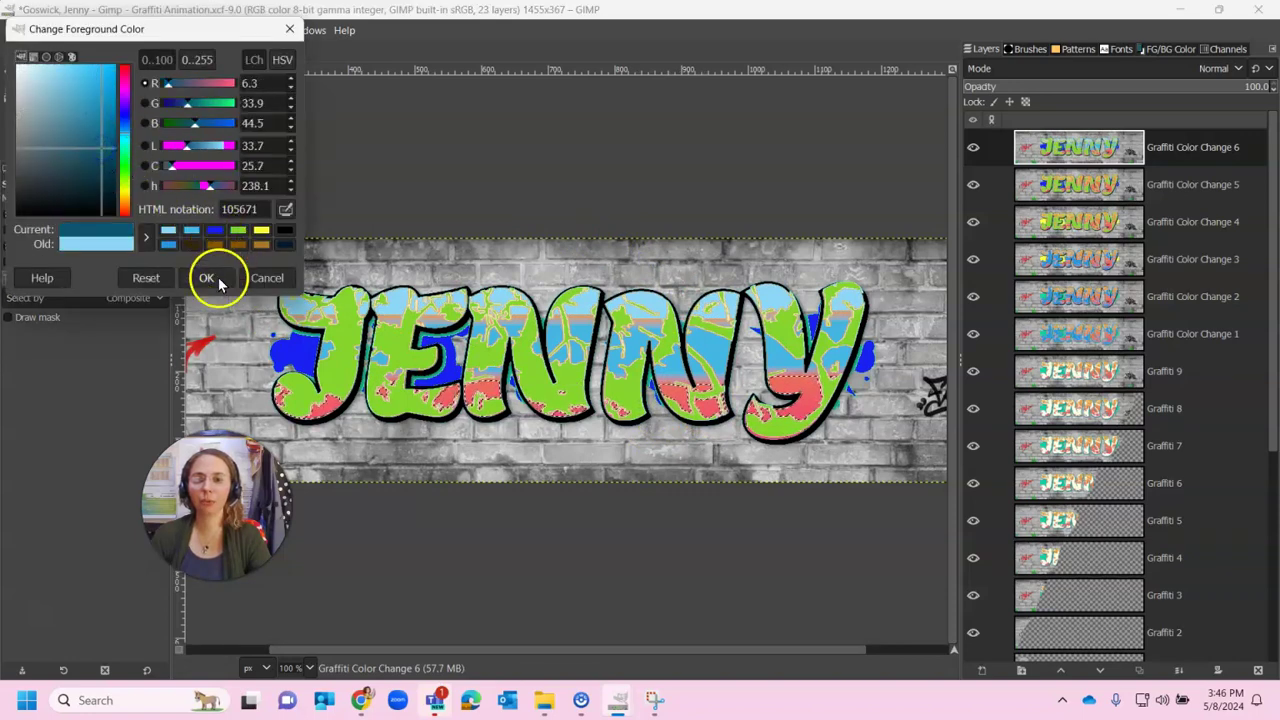
click(82, 140)
drag(82, 140, 1103, 145)
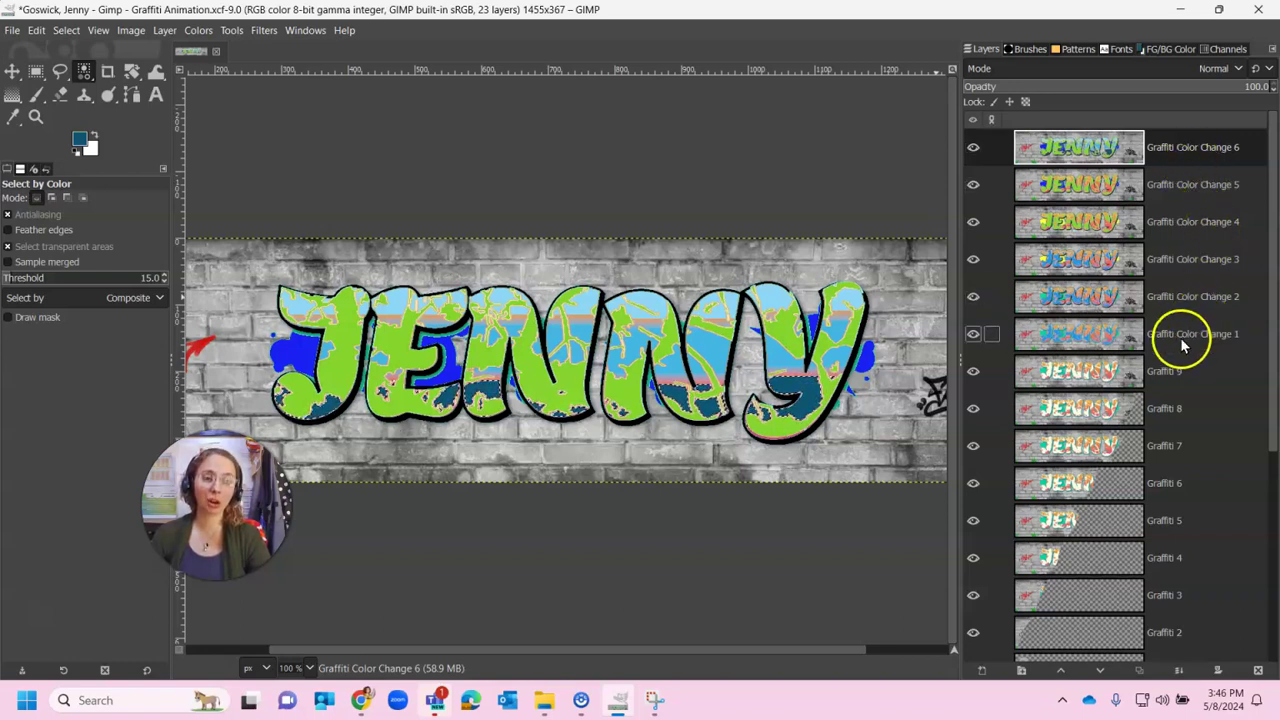
Make the Graffiti 9 layer the active layer.
click(1097, 373)
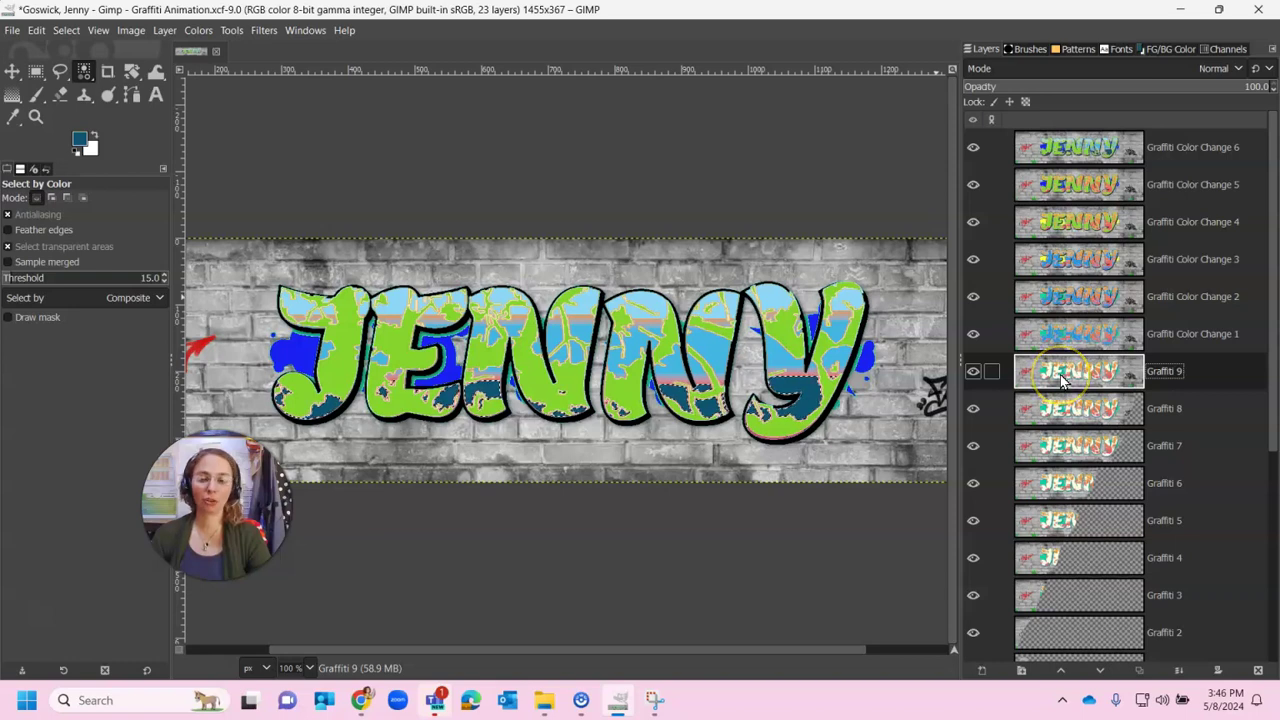
right_click(1062, 378)
click(1112, 177)
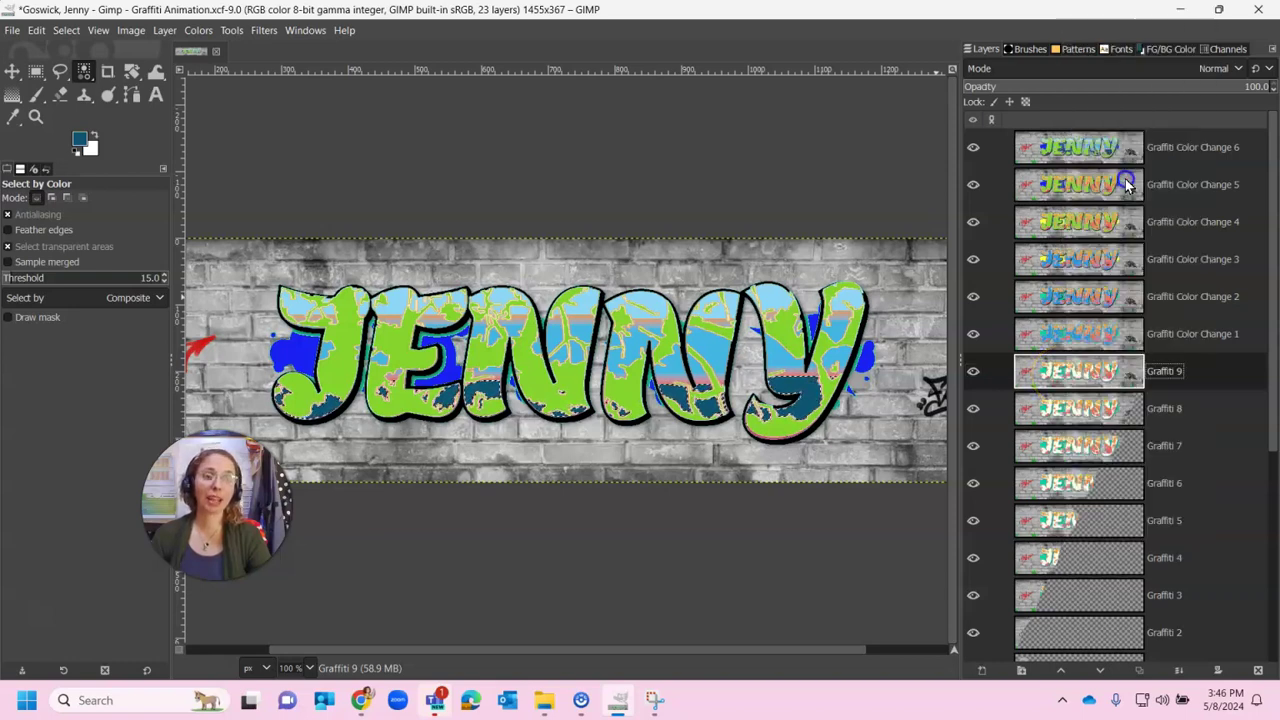
Place a duplicate of the Graffiti 9 layer at the top of the layer stack and clear the current selection.
drag(1078, 333, 1076, 140)
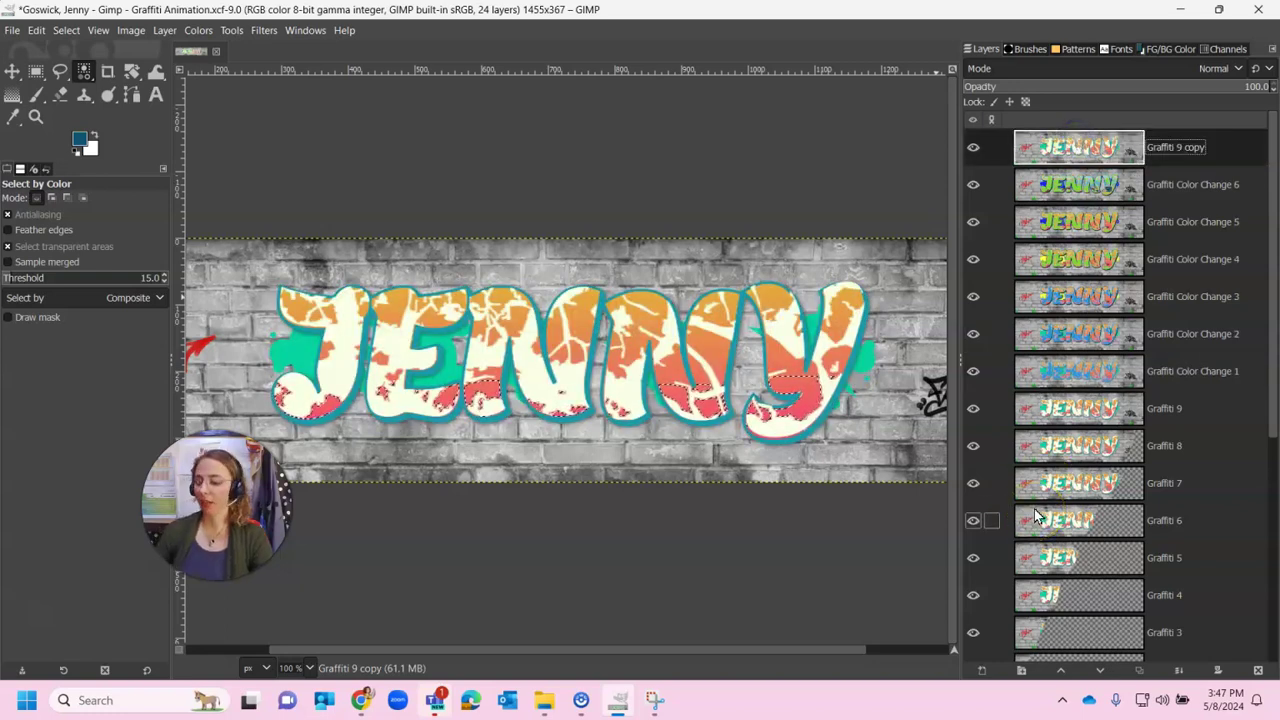
click(66, 30)
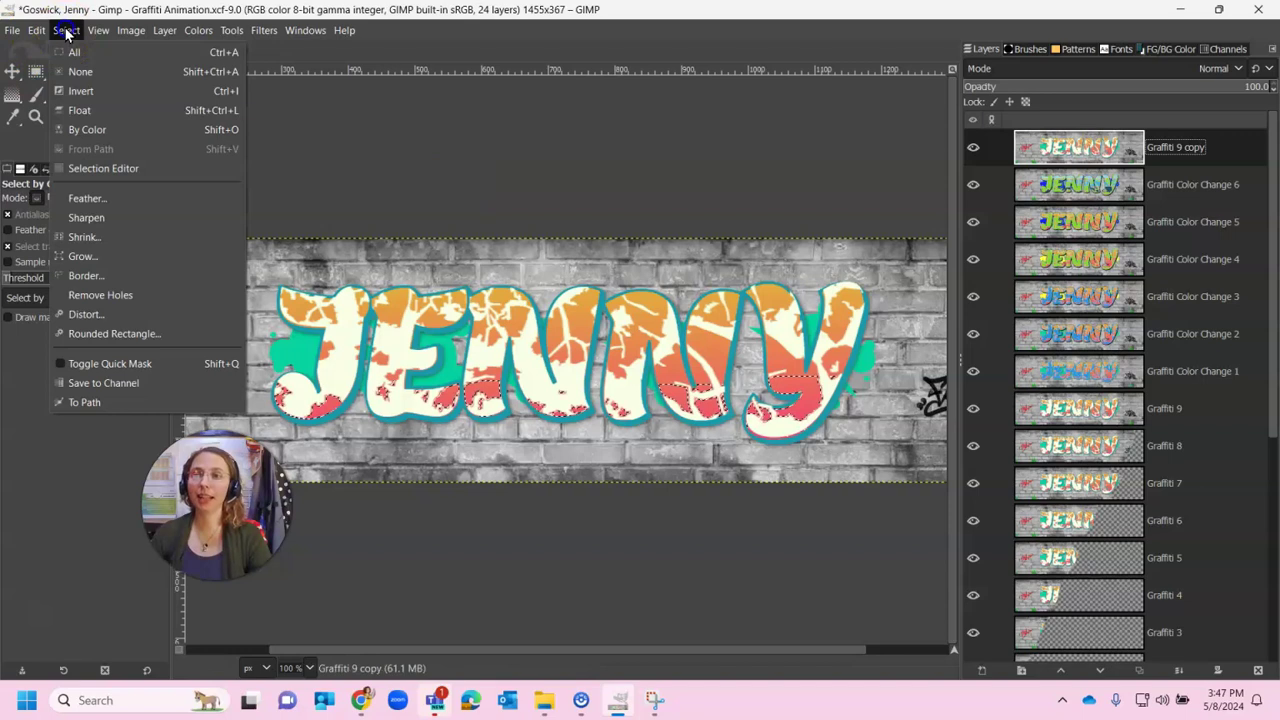
click(96, 74)
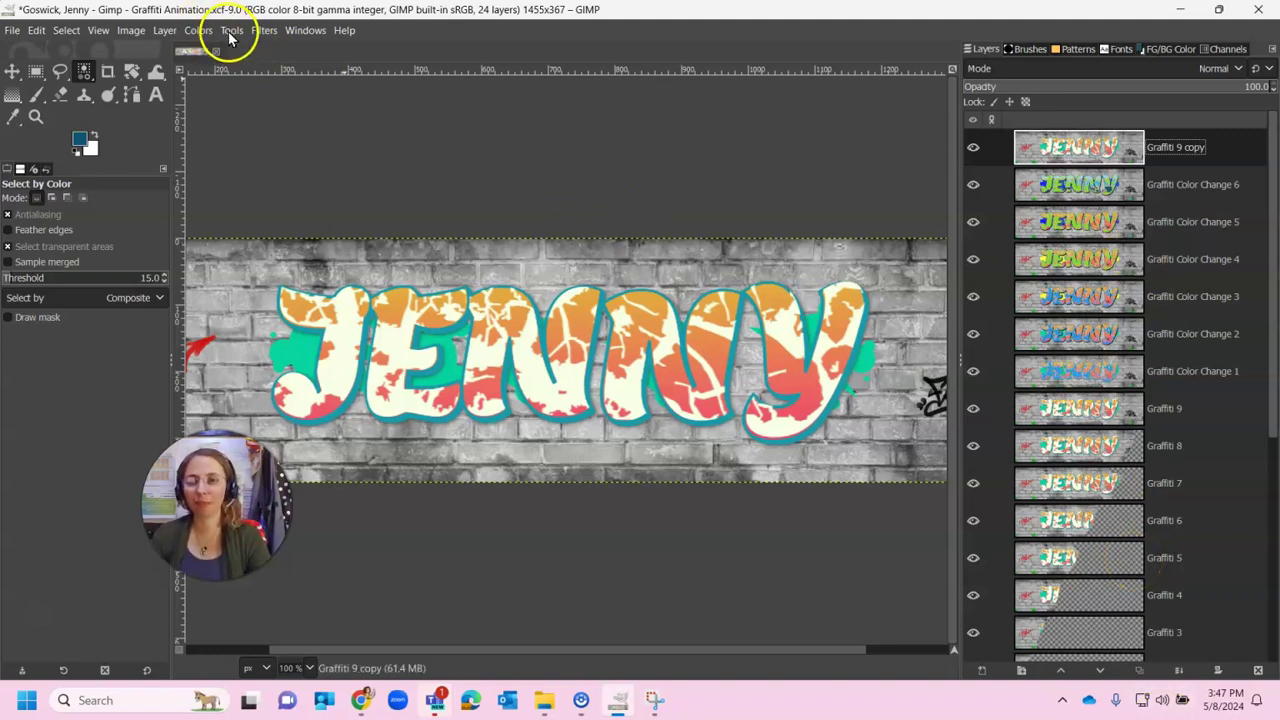
Play the layer animation in the Playback preview to check the color-change frames, and close the preview.
click(264, 32)
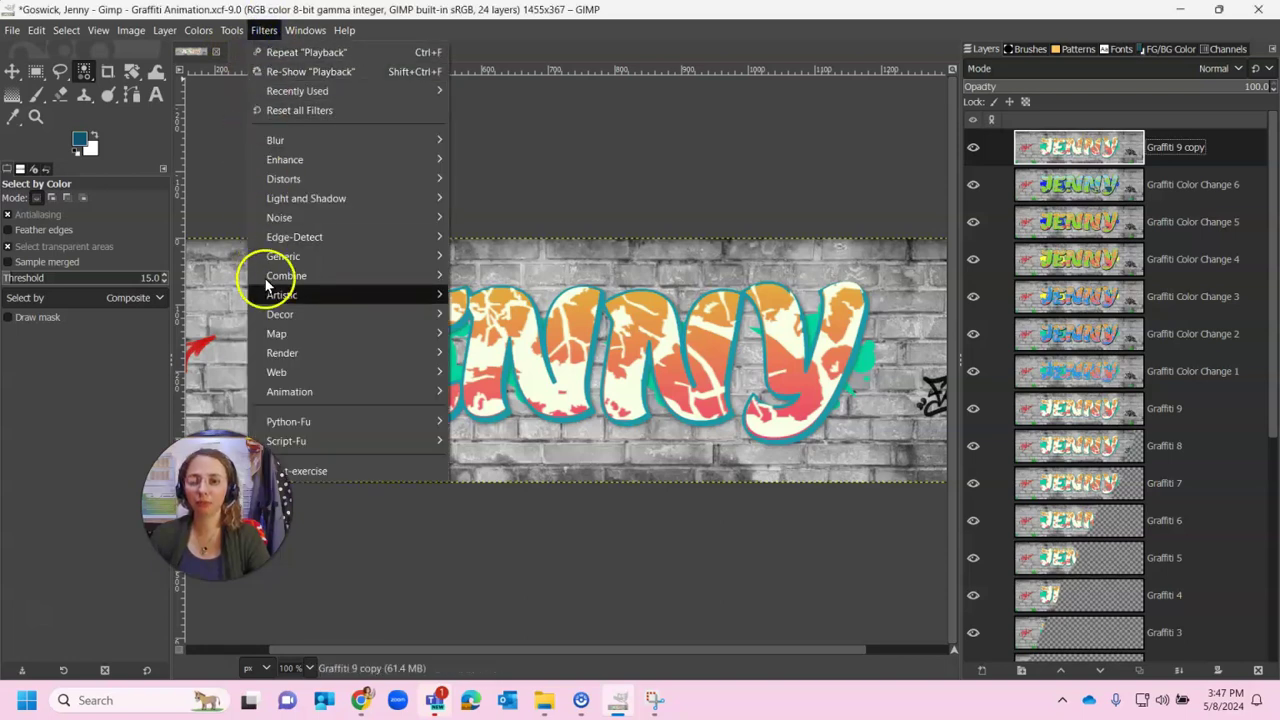
key(Escape)
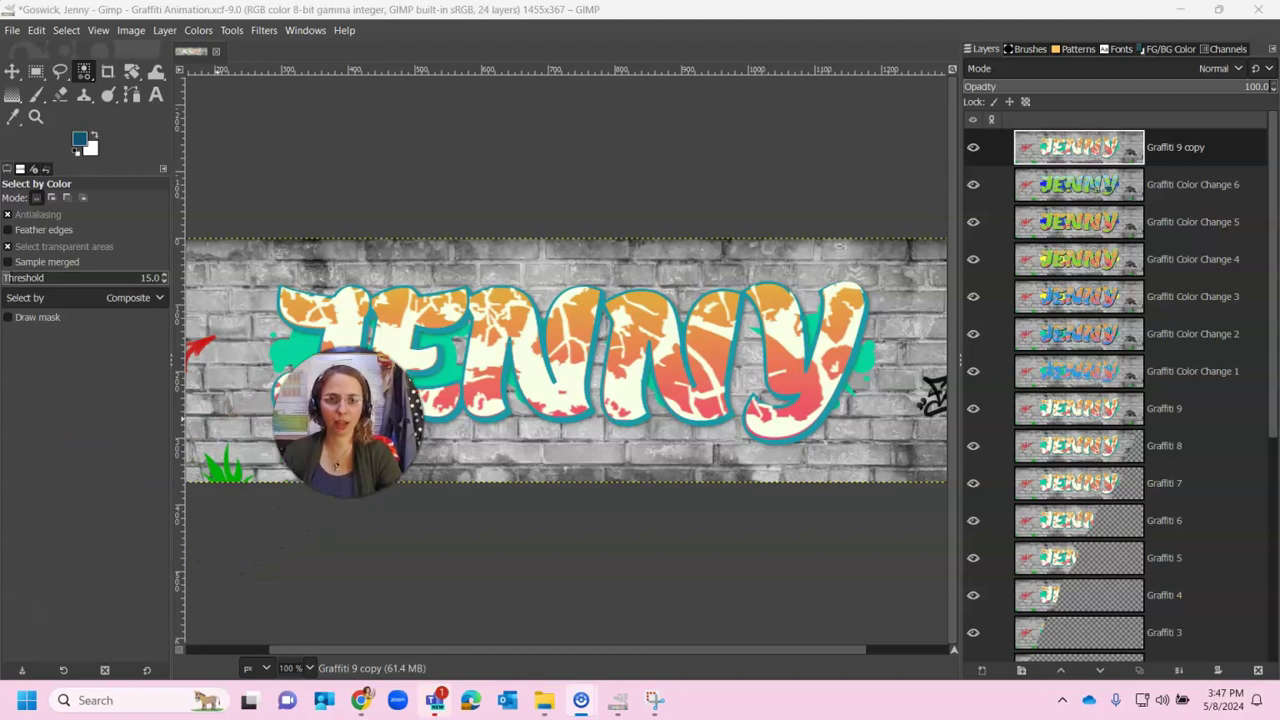
click(232, 31)
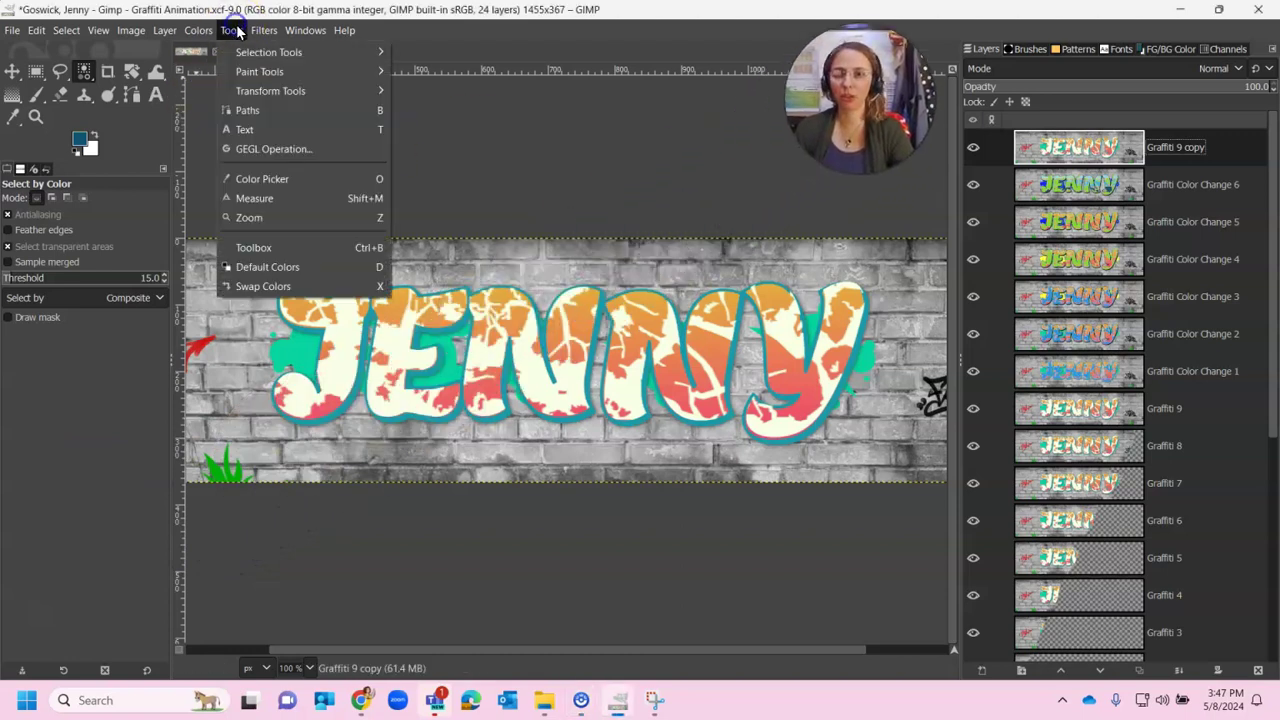
mouse_move(265, 37)
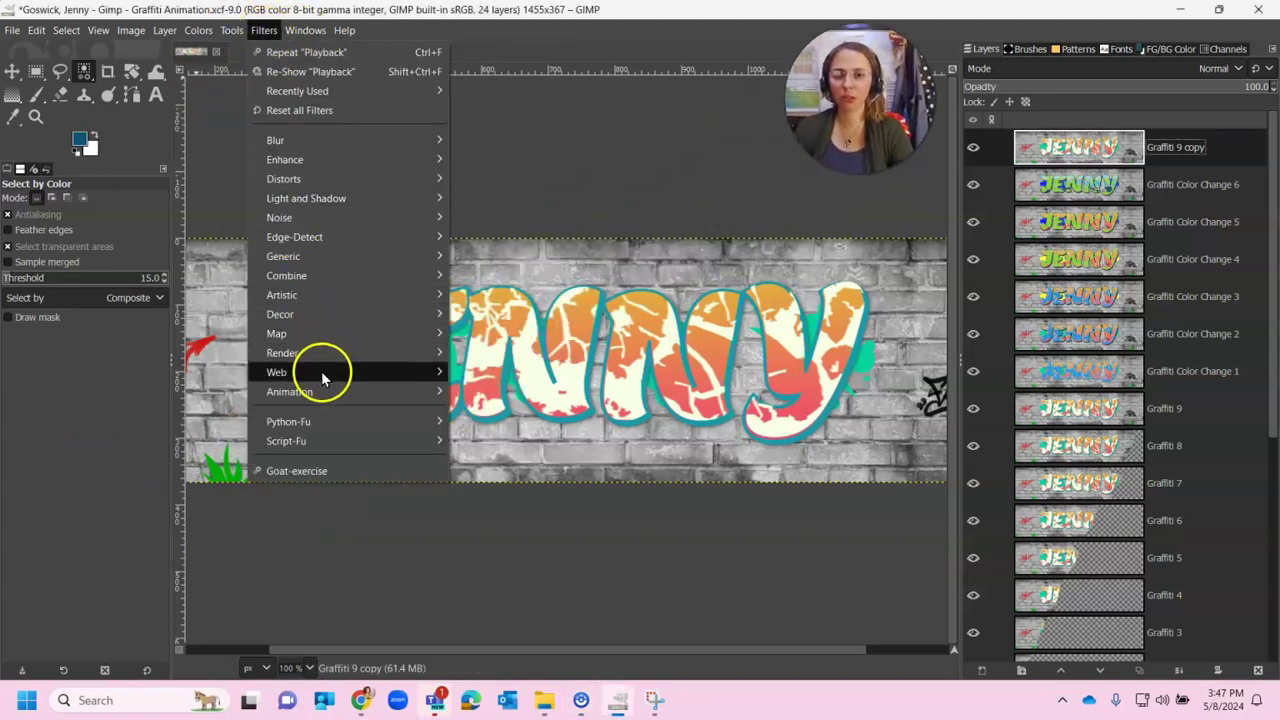
mouse_move(320, 393)
click(489, 537)
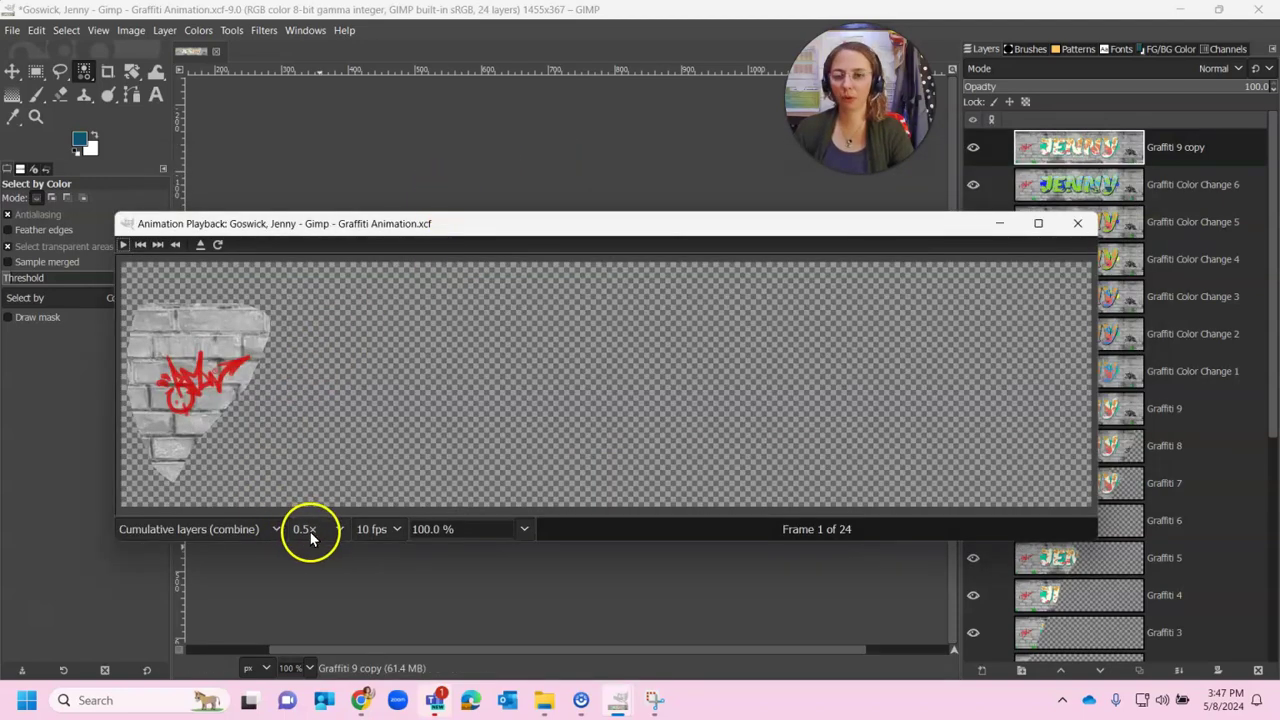
click(125, 246)
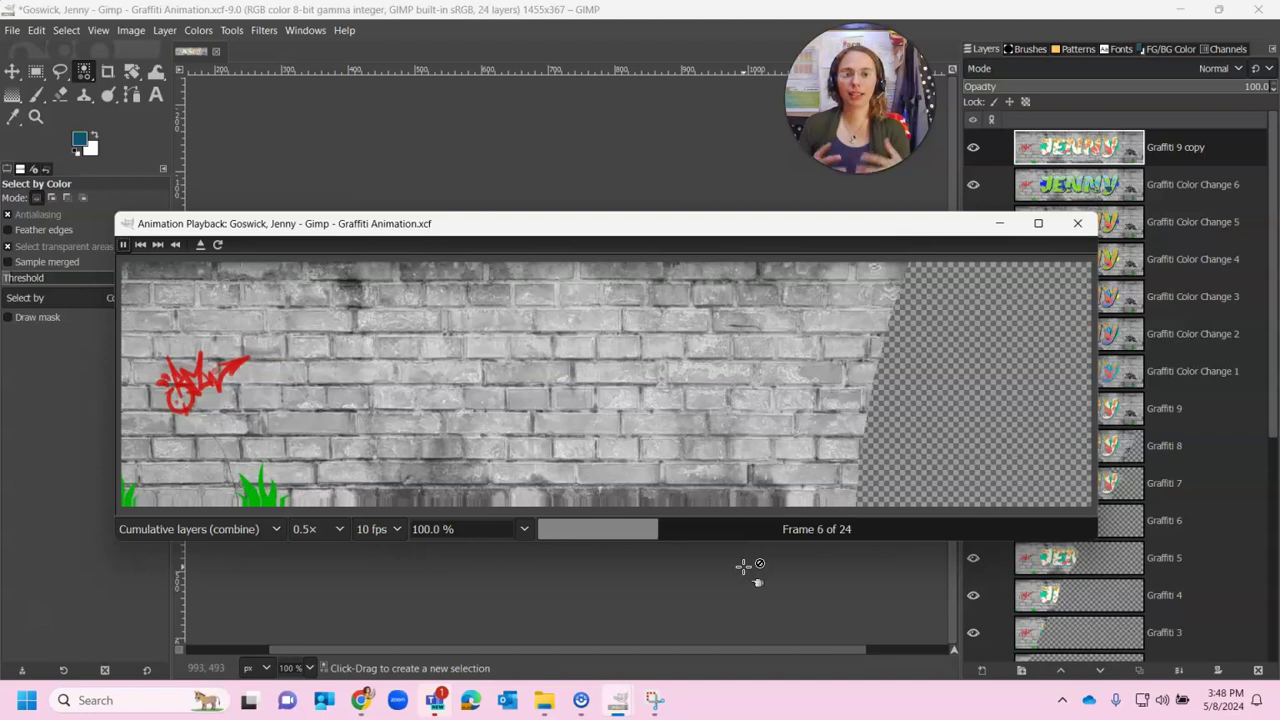
click(1077, 223)
Duplicate the topmost Graffiti 9 copy layer twice to hold the original colors longer at the animation's end.
right_click(1094, 152)
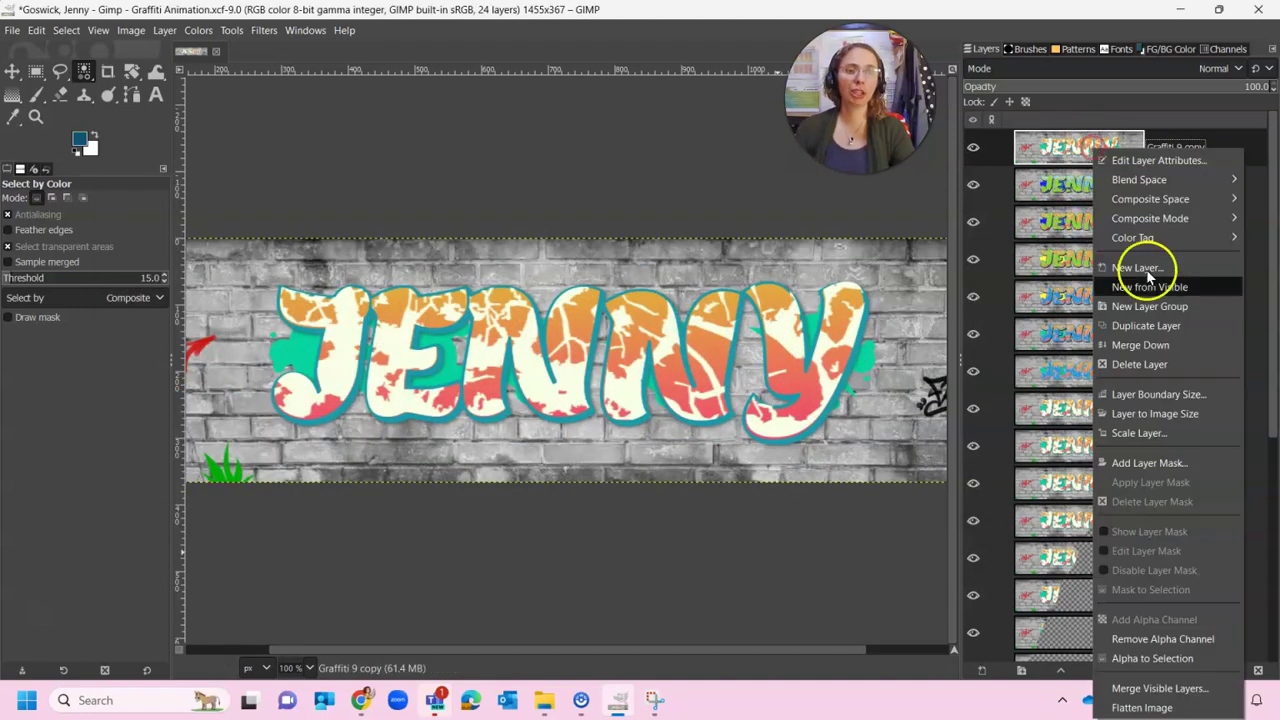
click(1150, 326)
right_click(1086, 150)
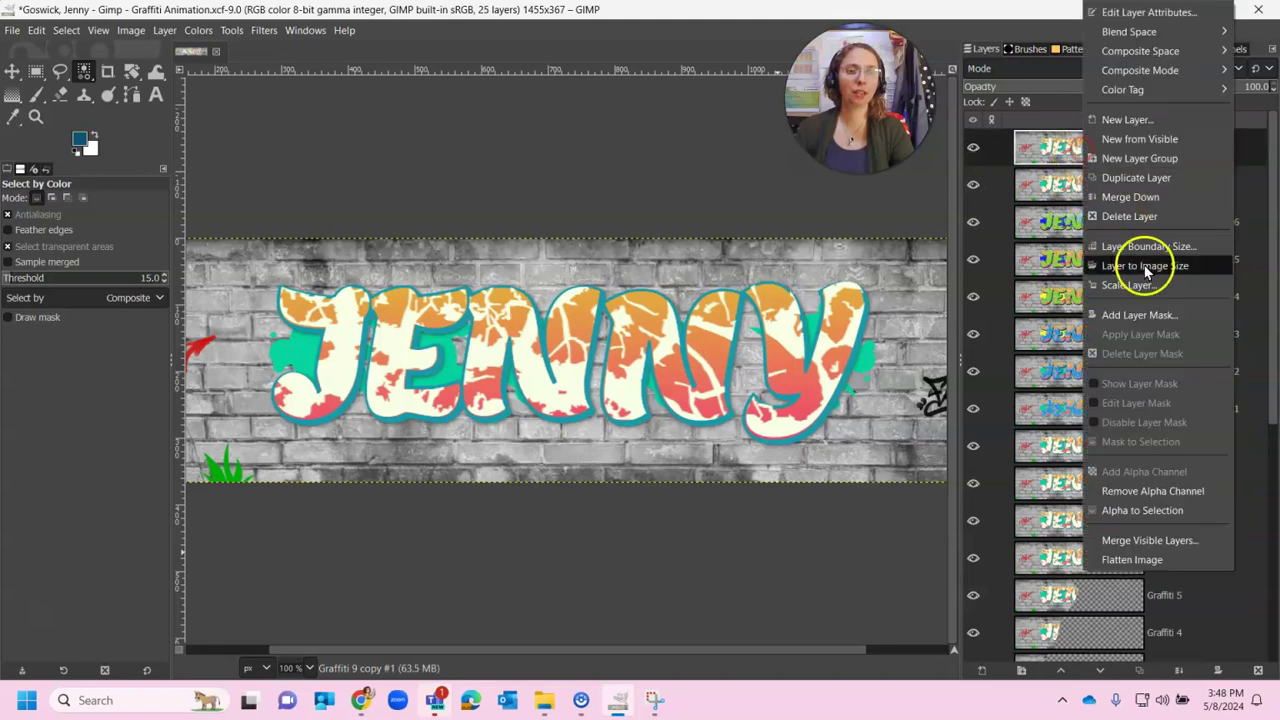
click(1160, 180)
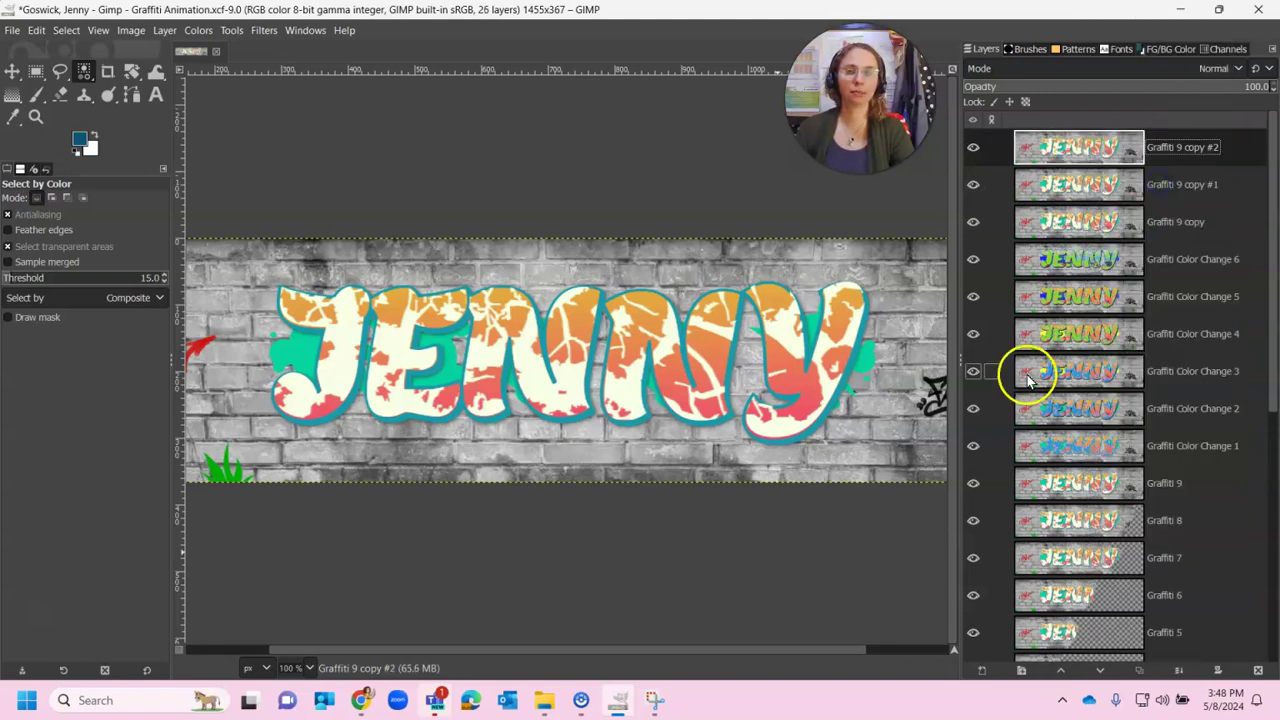
Preview the animation again with the extra Graffiti 9 frames at the end, and close the playback window.
click(262, 31)
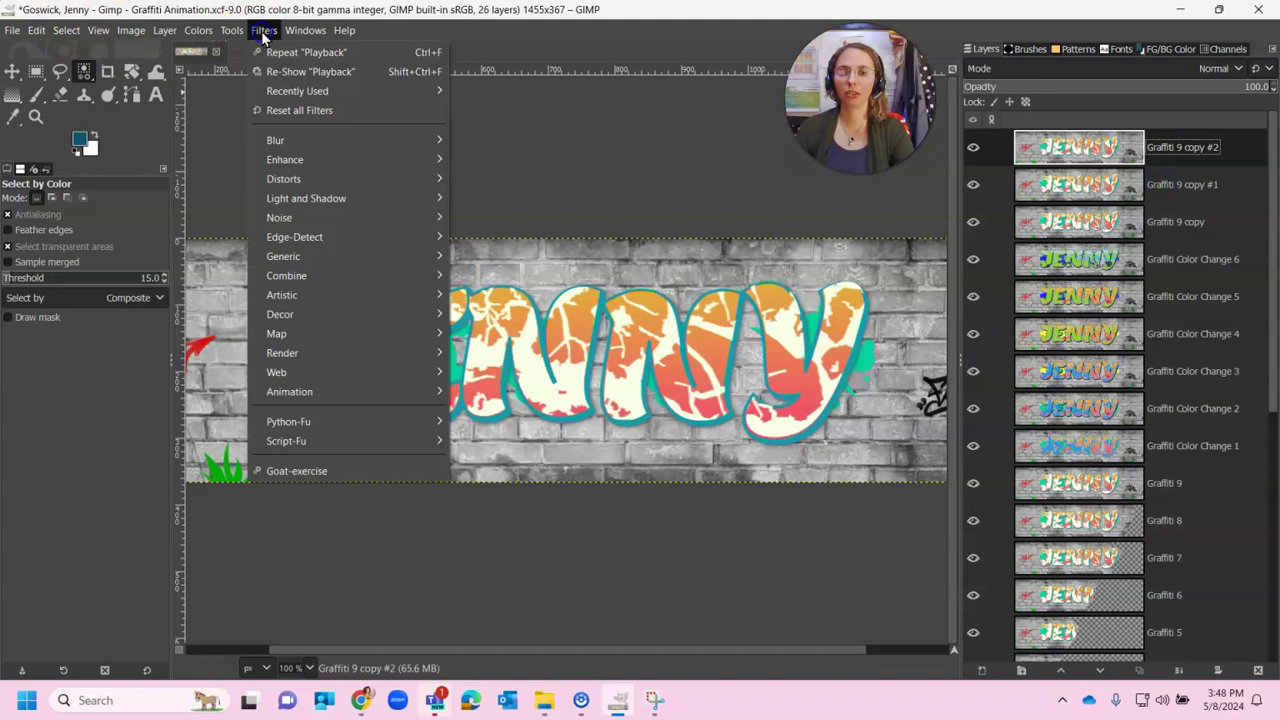
mouse_move(300, 391)
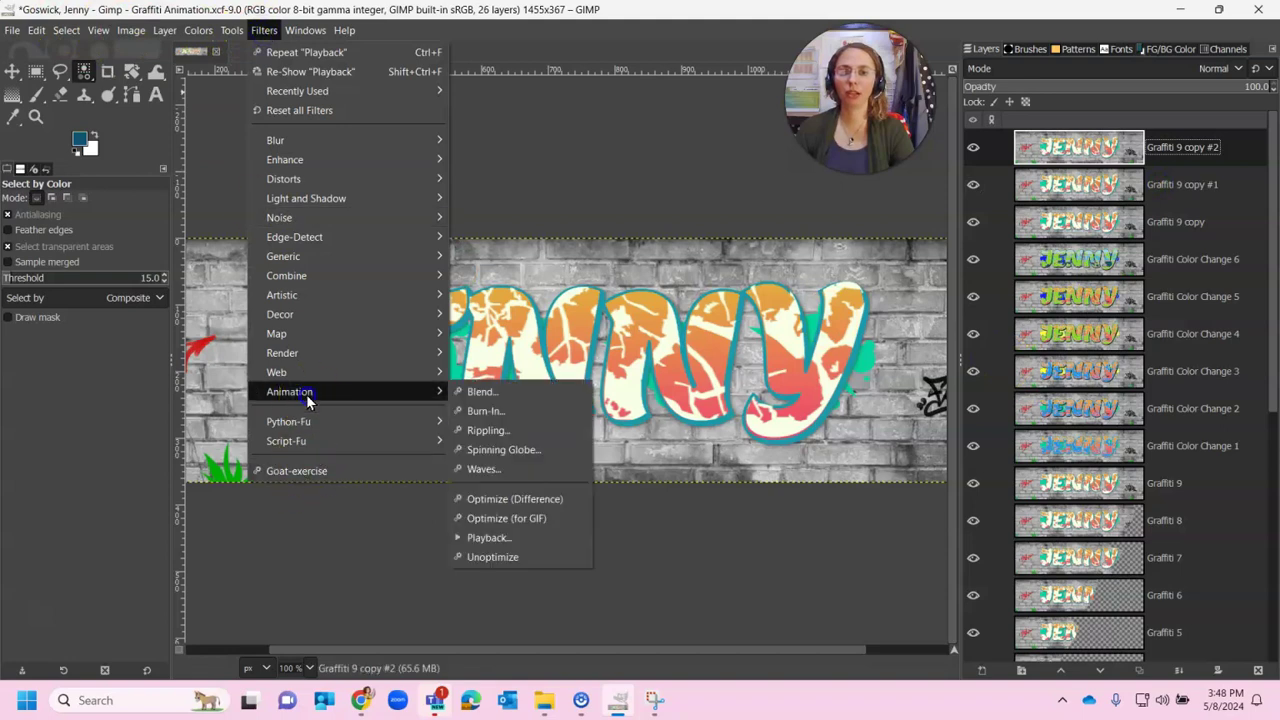
click(490, 537)
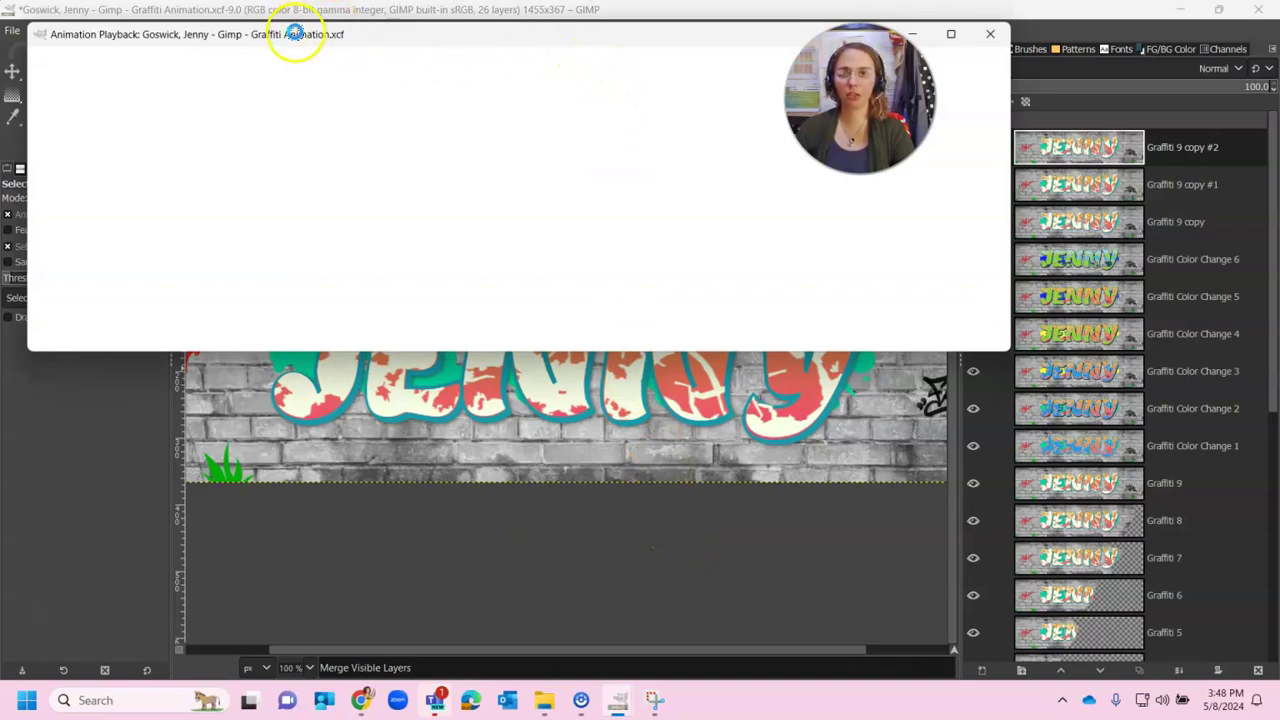
drag(300, 34, 332, 248)
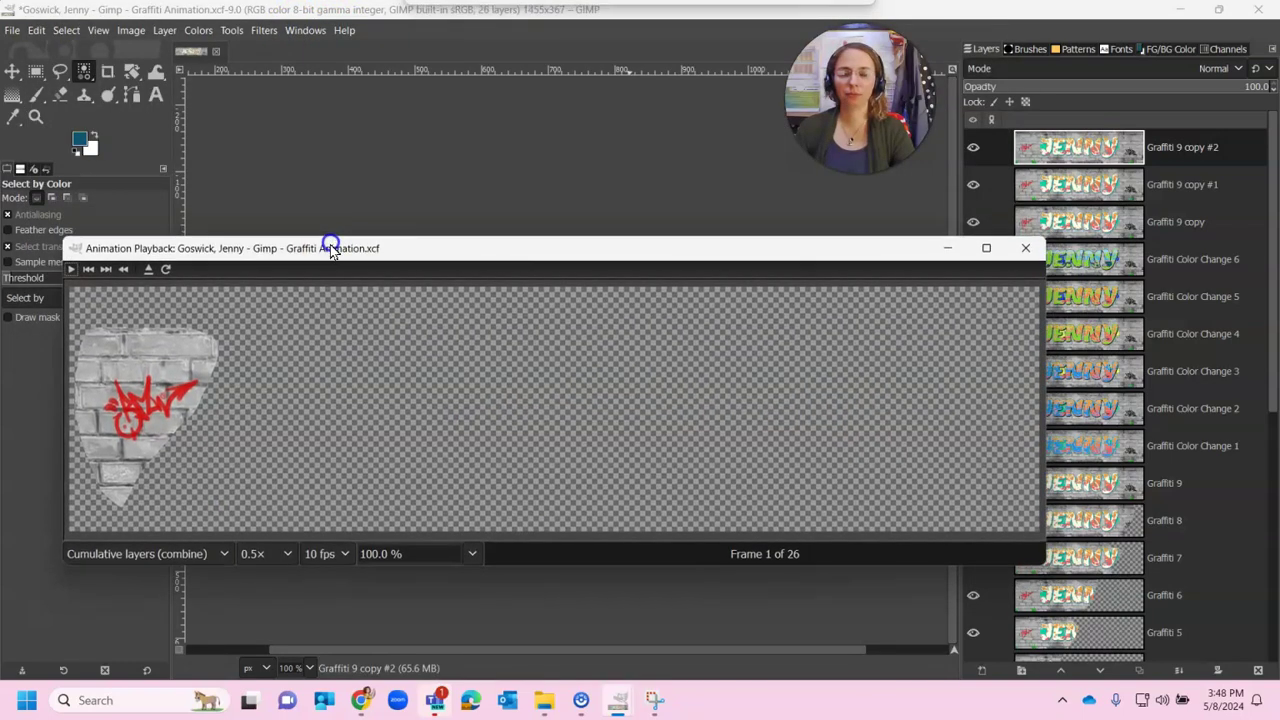
click(70, 270)
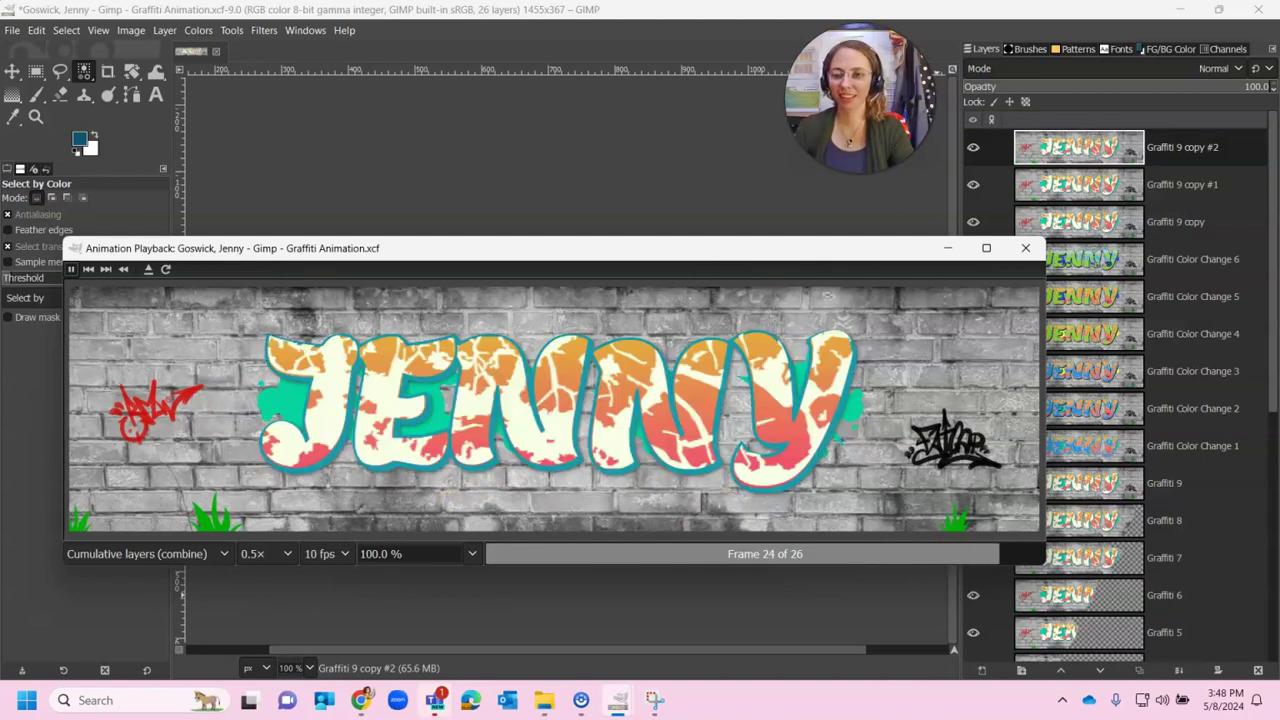
click(1026, 249)
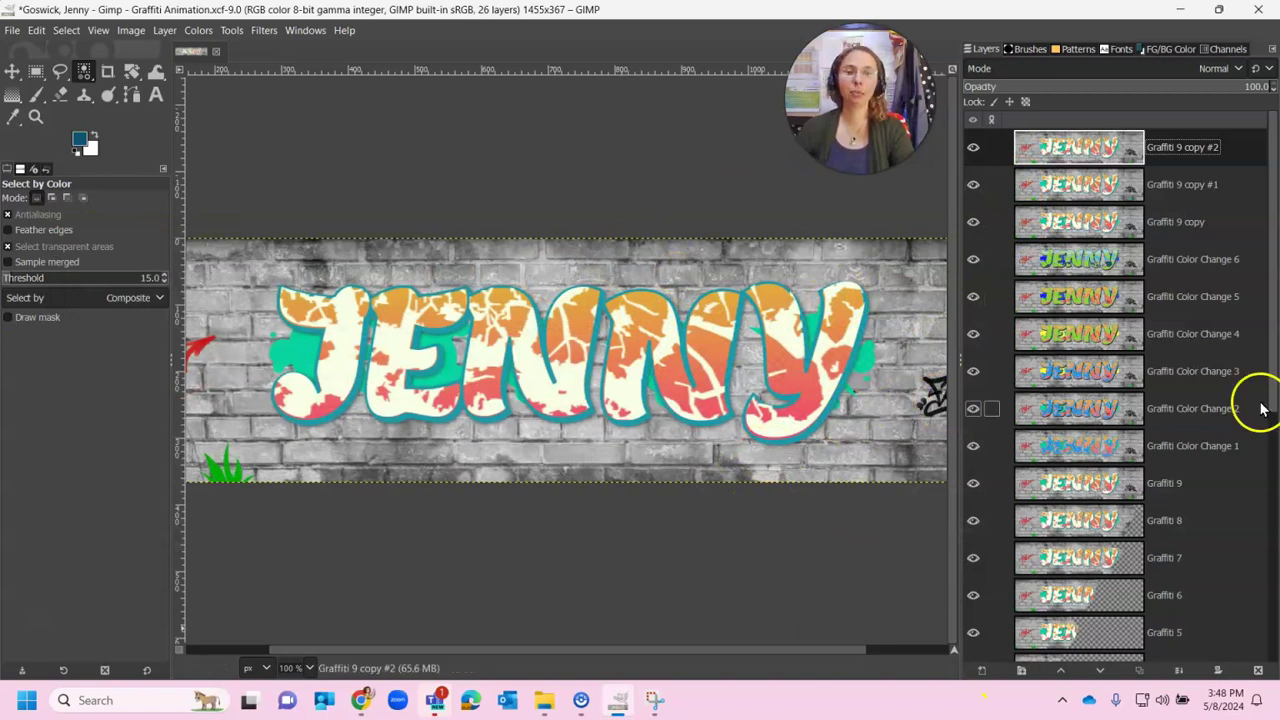
Save the graffiti animation project in its existing XCF file.
scroll(1214, 557, down, 5)
scroll(1217, 562, up, 5)
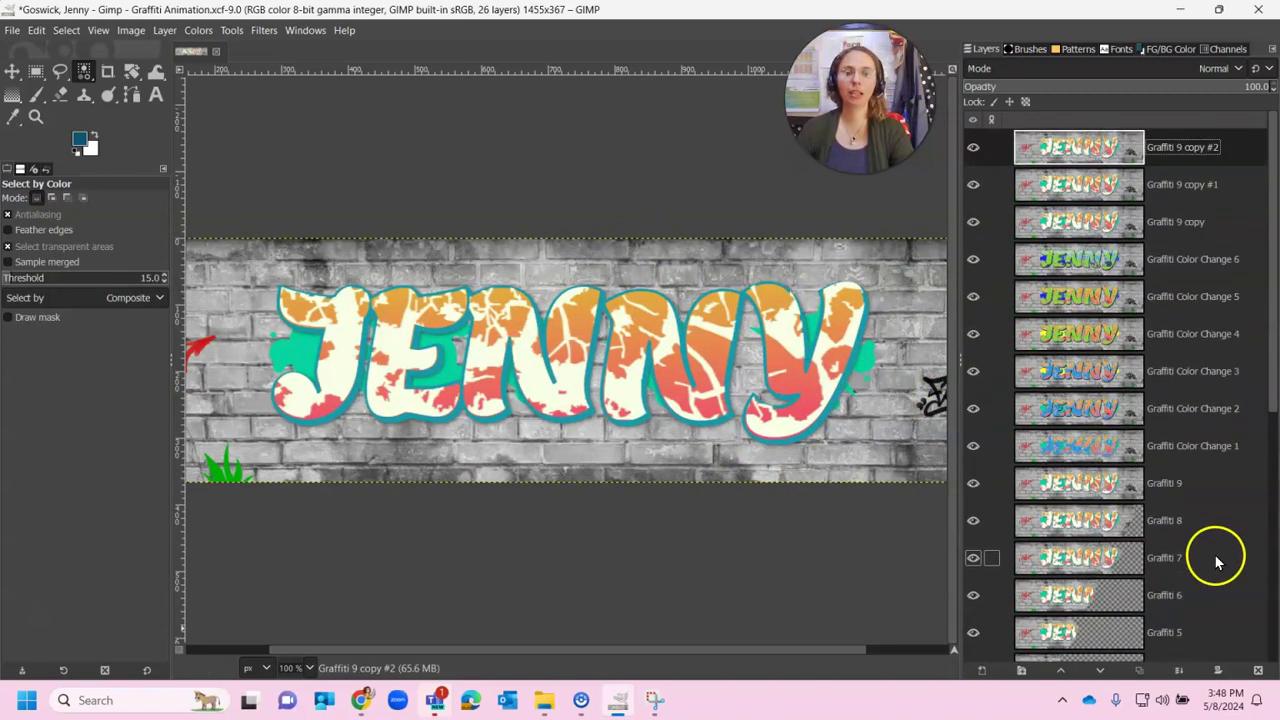
click(12, 30)
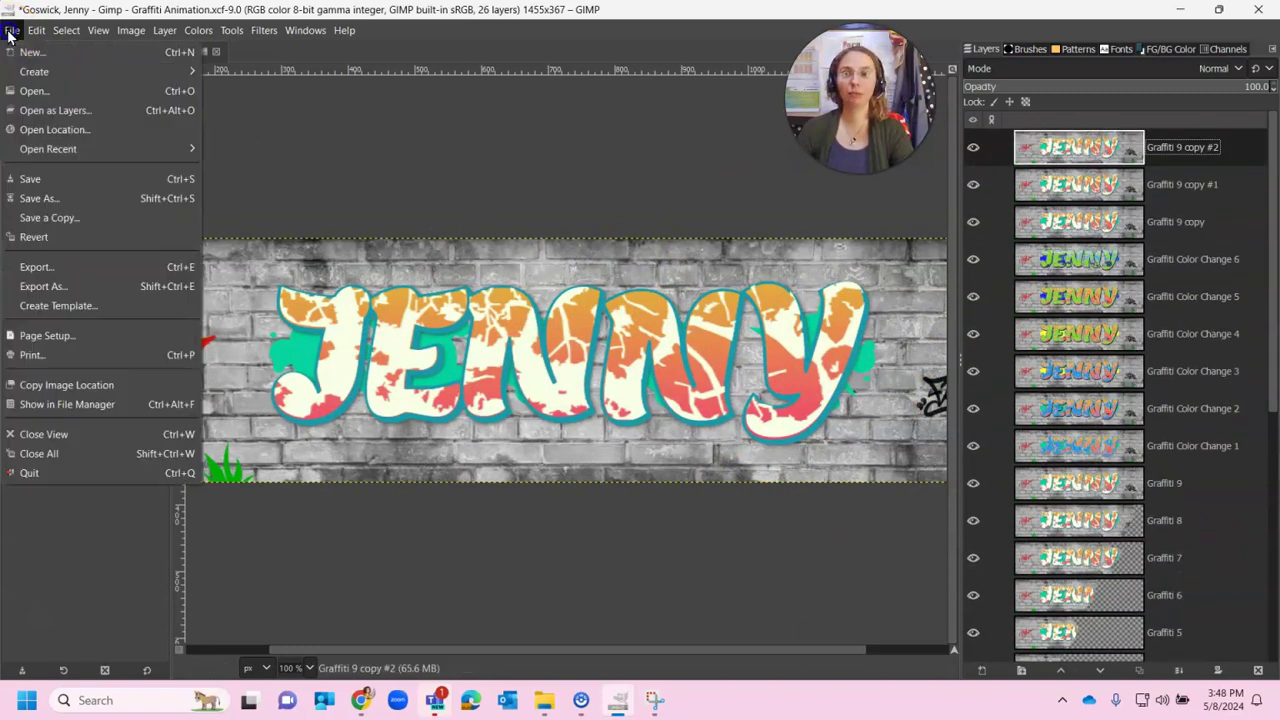
click(60, 180)
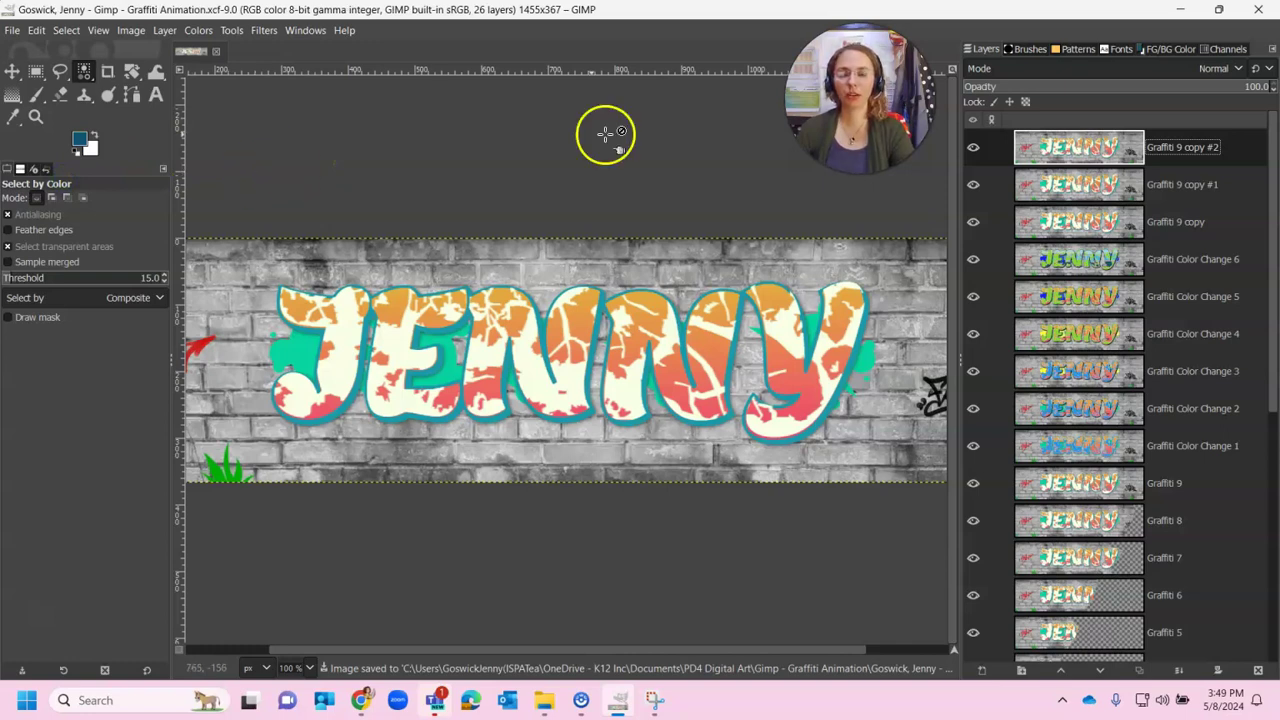
click(837, 72)
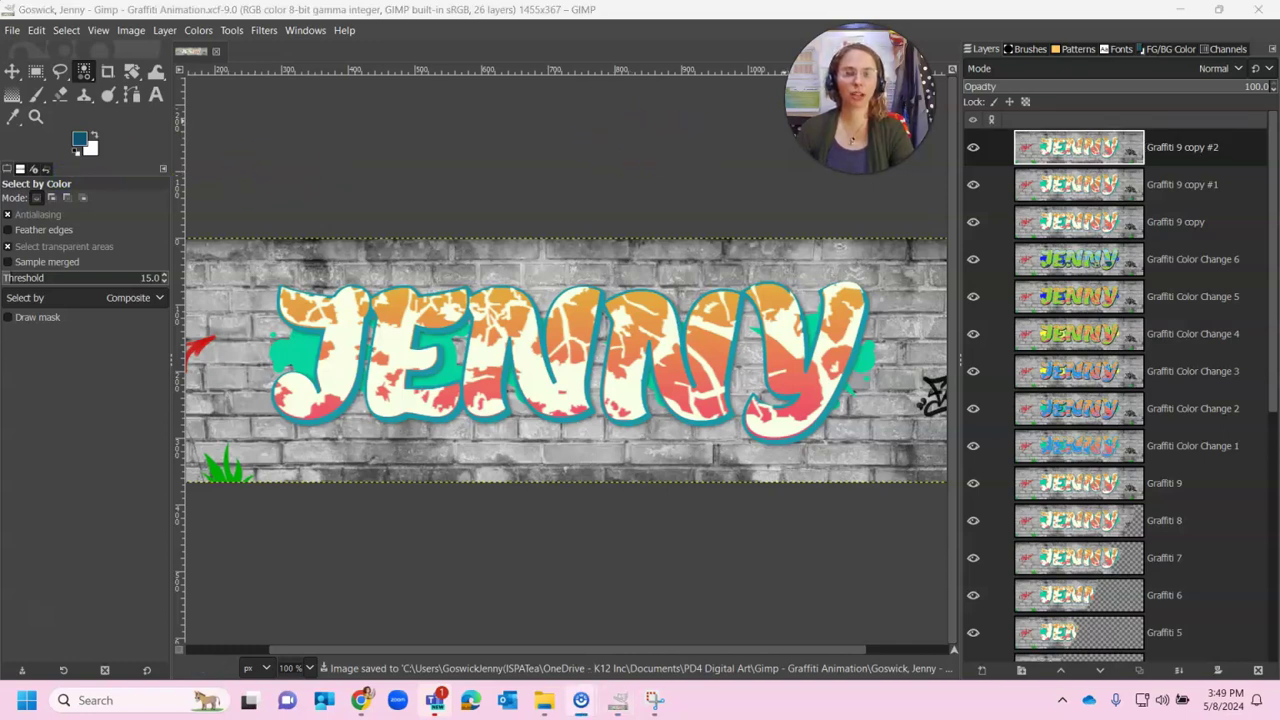
drag(845, 80, 328, 497)
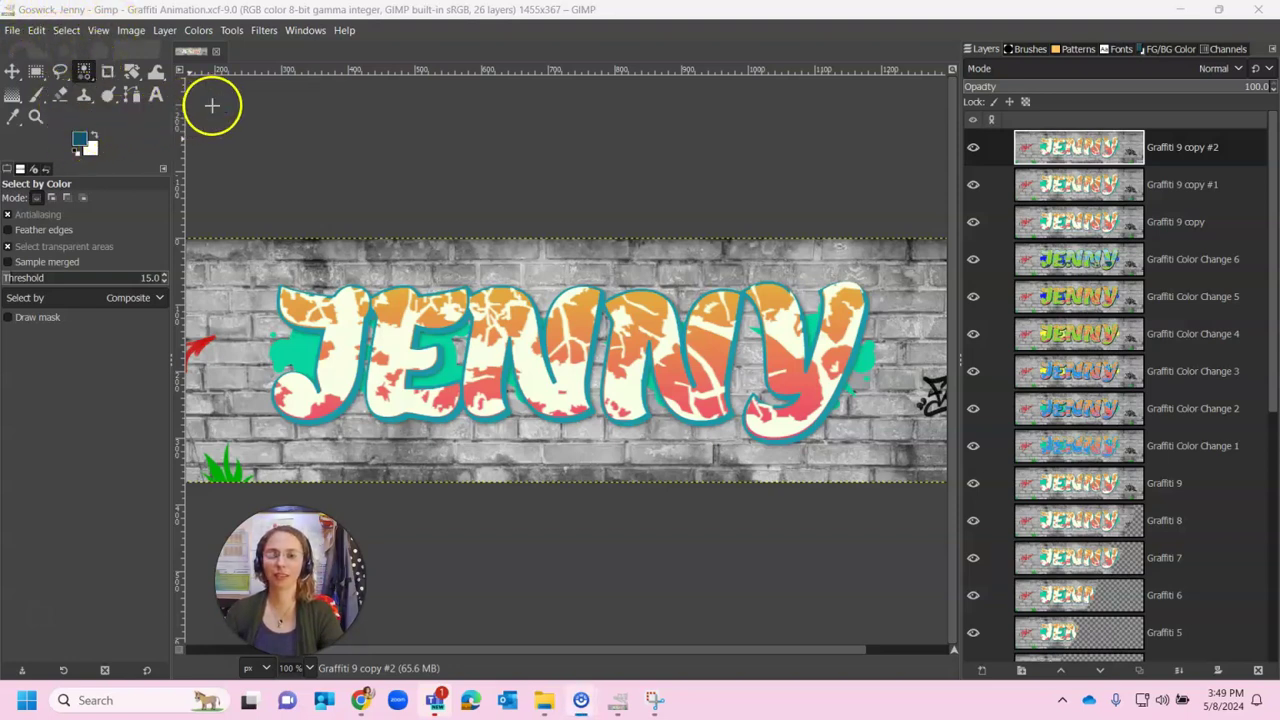
Capture a screenshot covering the canvas and the list of color-change layers, and open it in Snipping Tool.
key(super+shift+s)
drag(4, 4, 1266, 509)
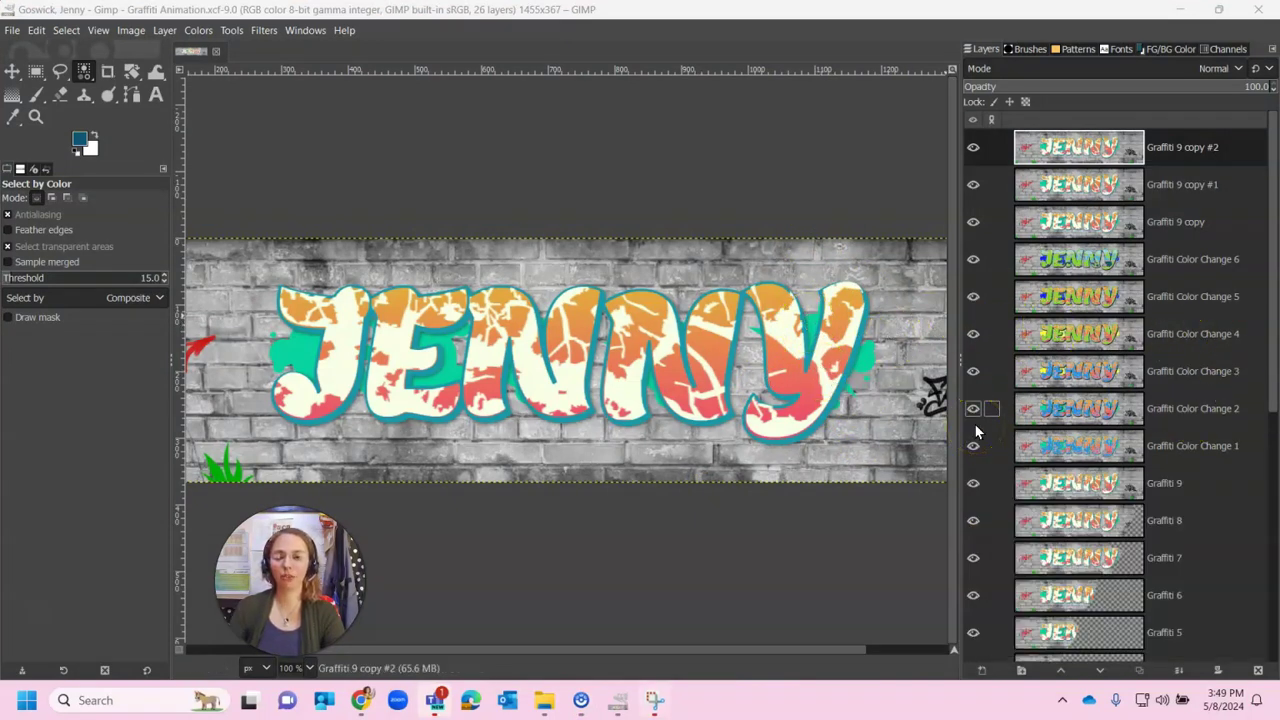
click(840, 405)
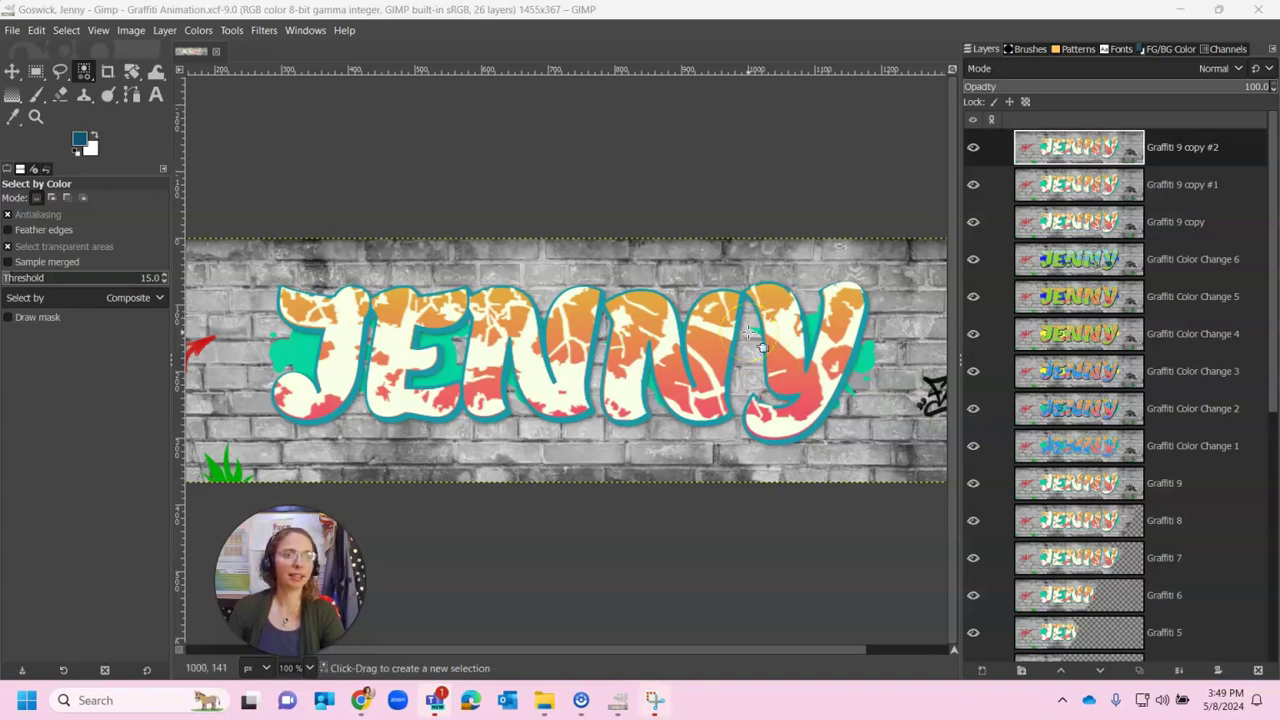
click(653, 703)
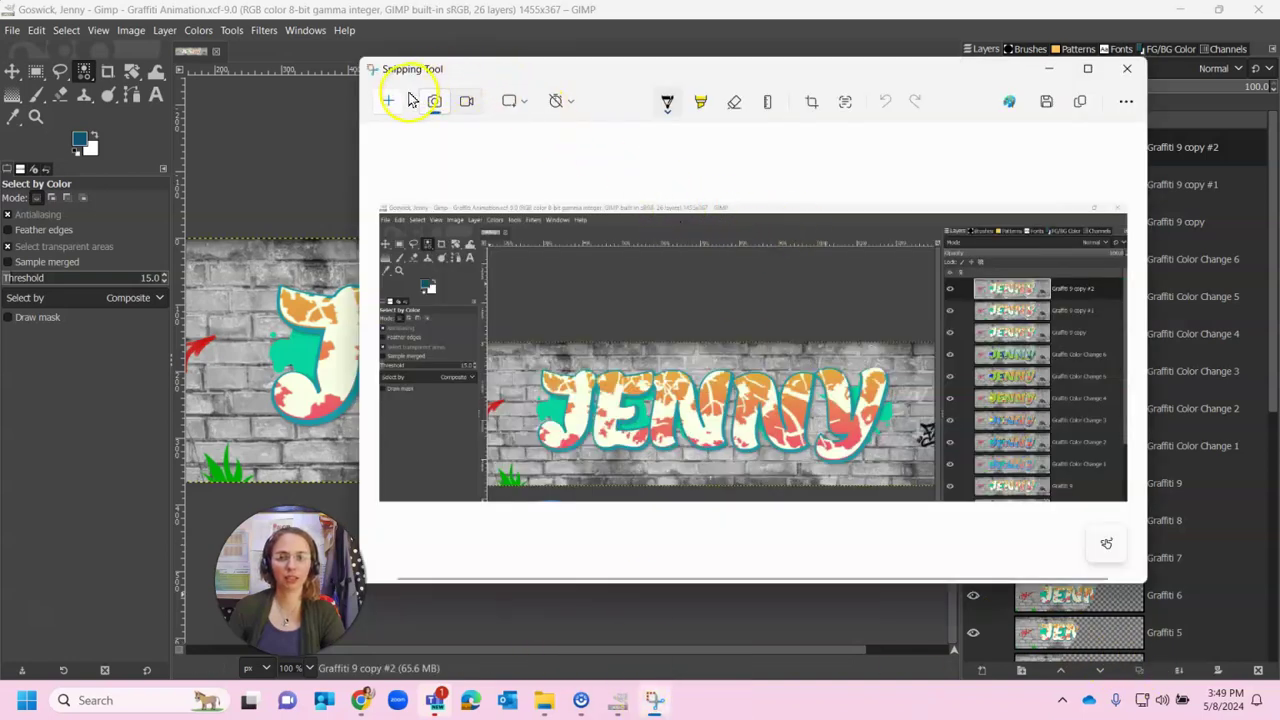
Start saving the screenshot and browse to the Screenshot folder inside PD4 Digital Art.
click(1045, 103)
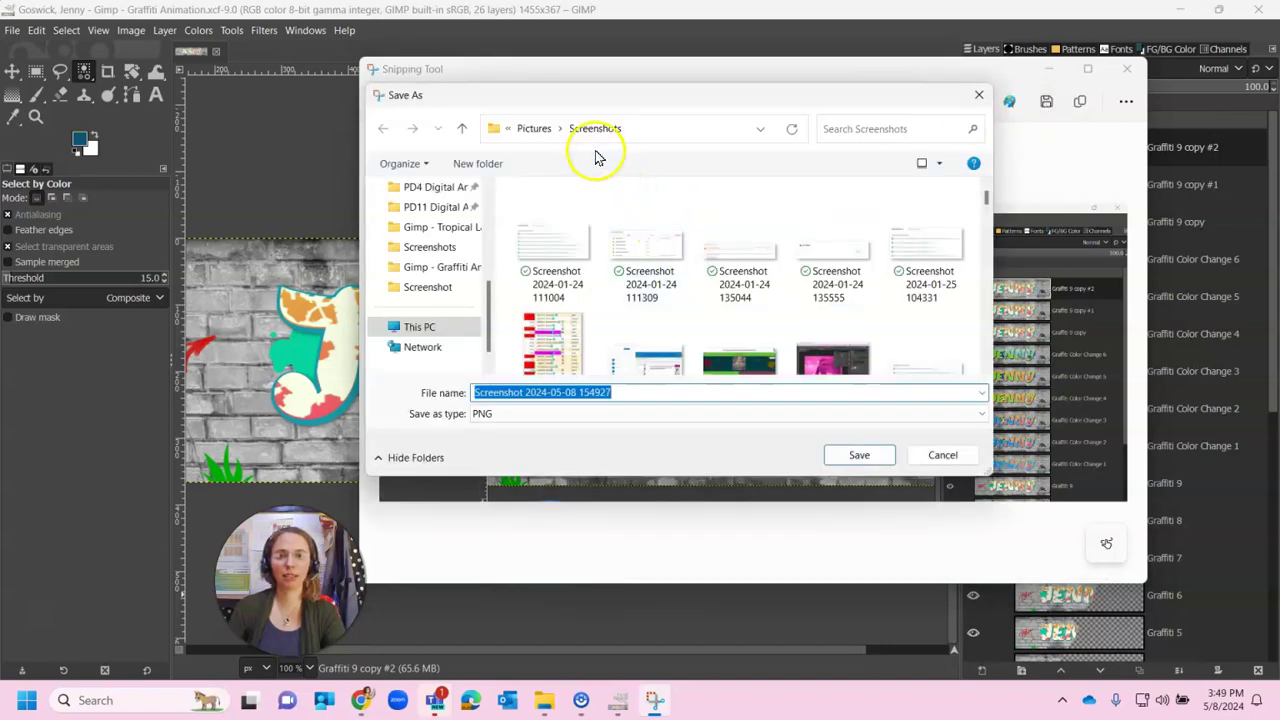
scroll(458, 250, up, 1)
click(455, 250)
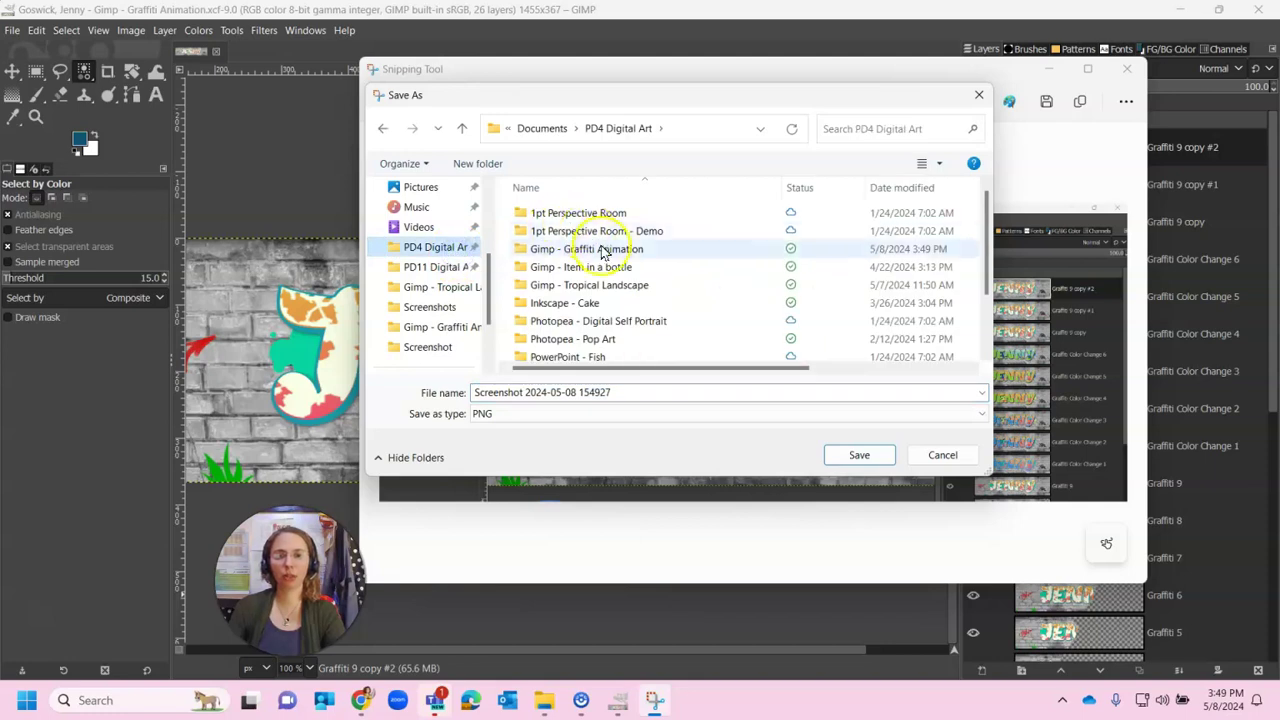
scroll(600, 249, down, 1)
click(566, 300)
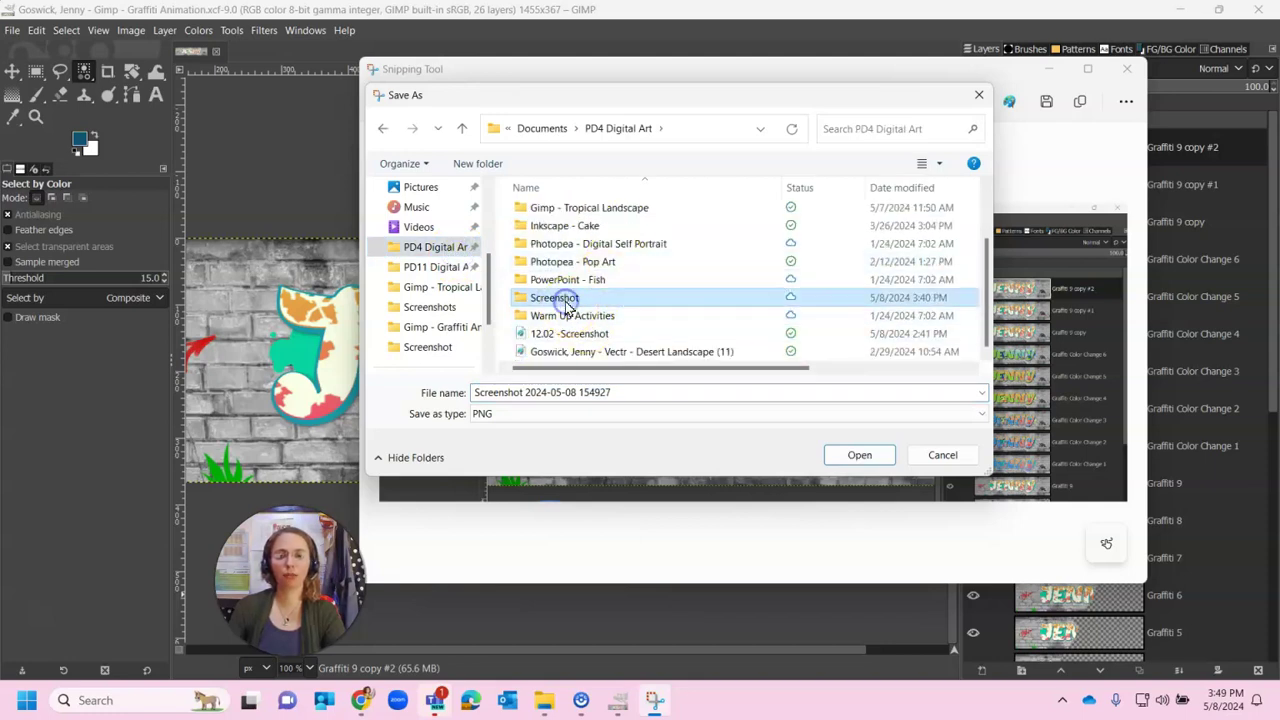
double_click(520, 297)
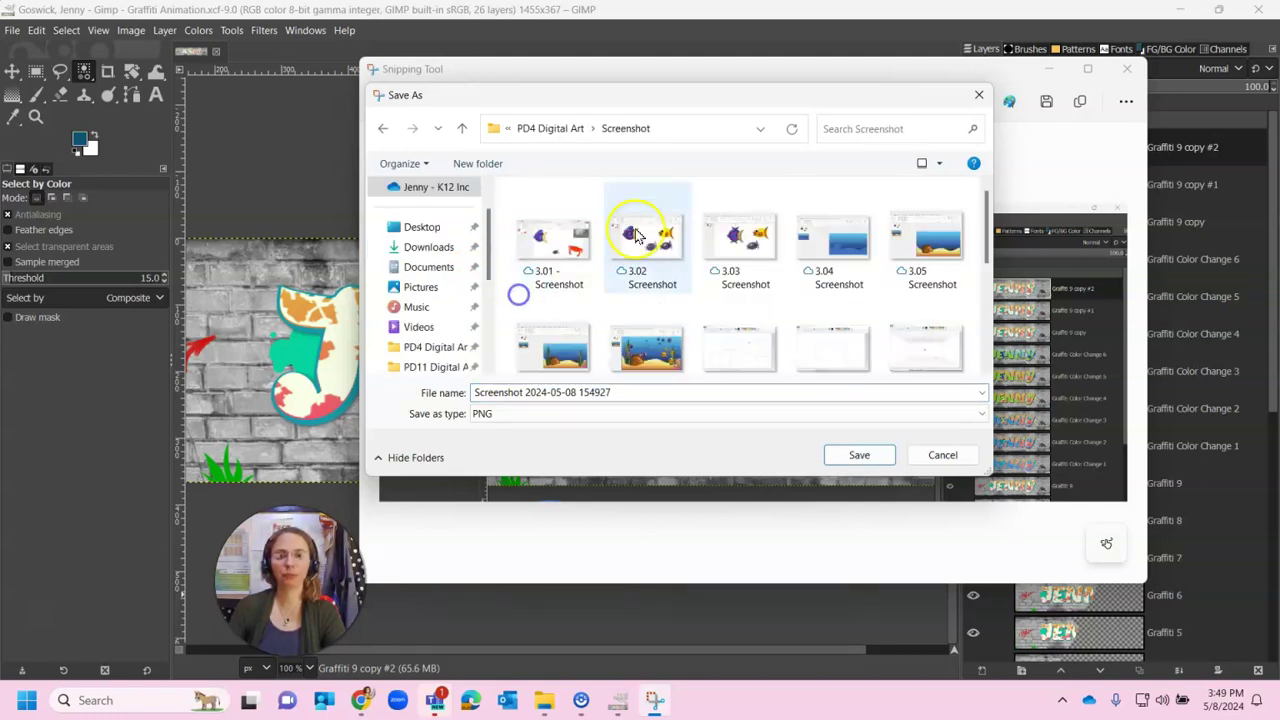
scroll(560, 300, down, 1)
scroll(700, 334, down, 3)
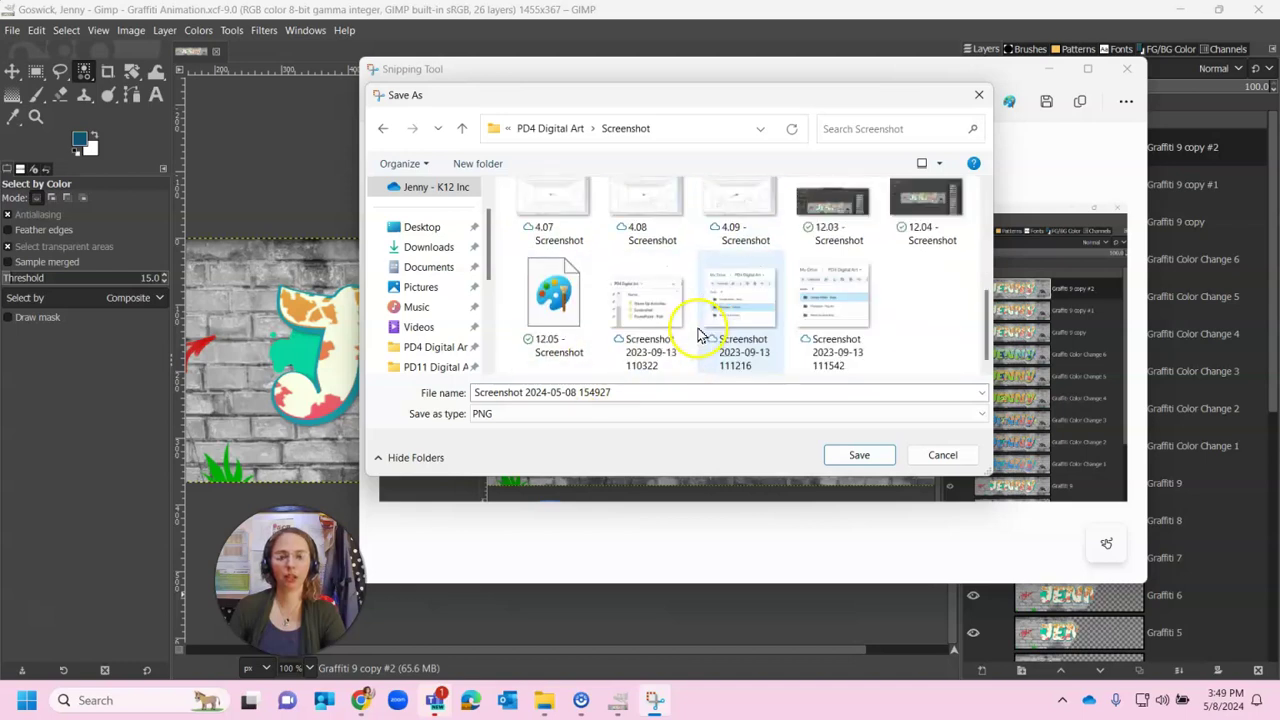
Save the screenshot as a PNG named "12.06 - Screenshot", basing the name on the existing 12.03 file.
click(815, 245)
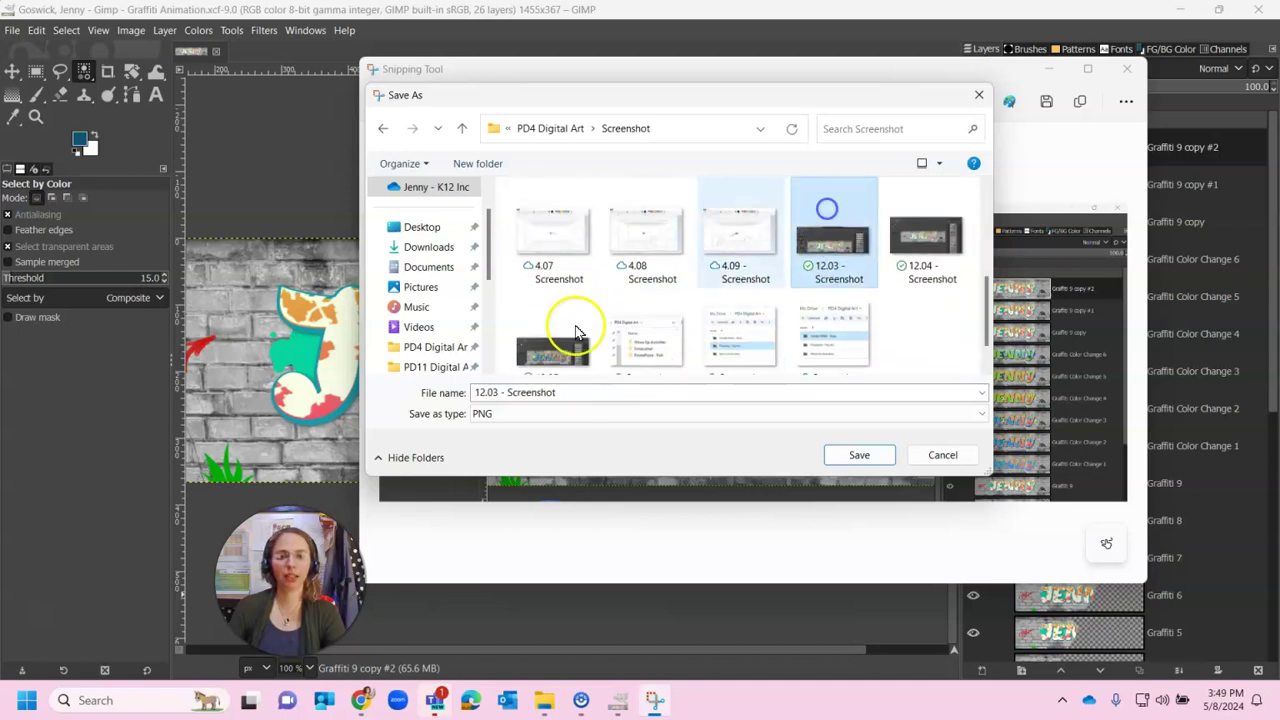
click(495, 391)
click(491, 391)
key(BackSpace)
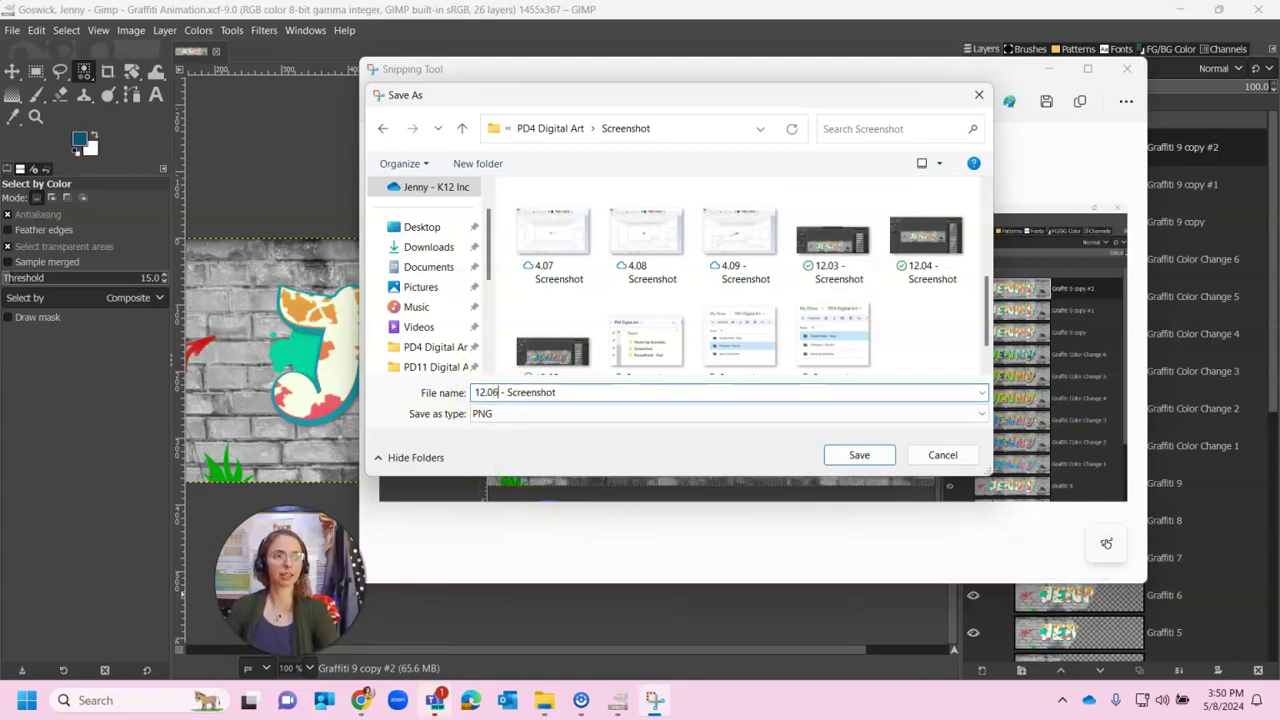
scroll(689, 286, down, 1)
click(603, 340)
text(6)
click(859, 455)
Minimize Snipping Tool and GIMP and switch to the Progress Sketchbooks presentation in Google Slides.
click(1109, 25)
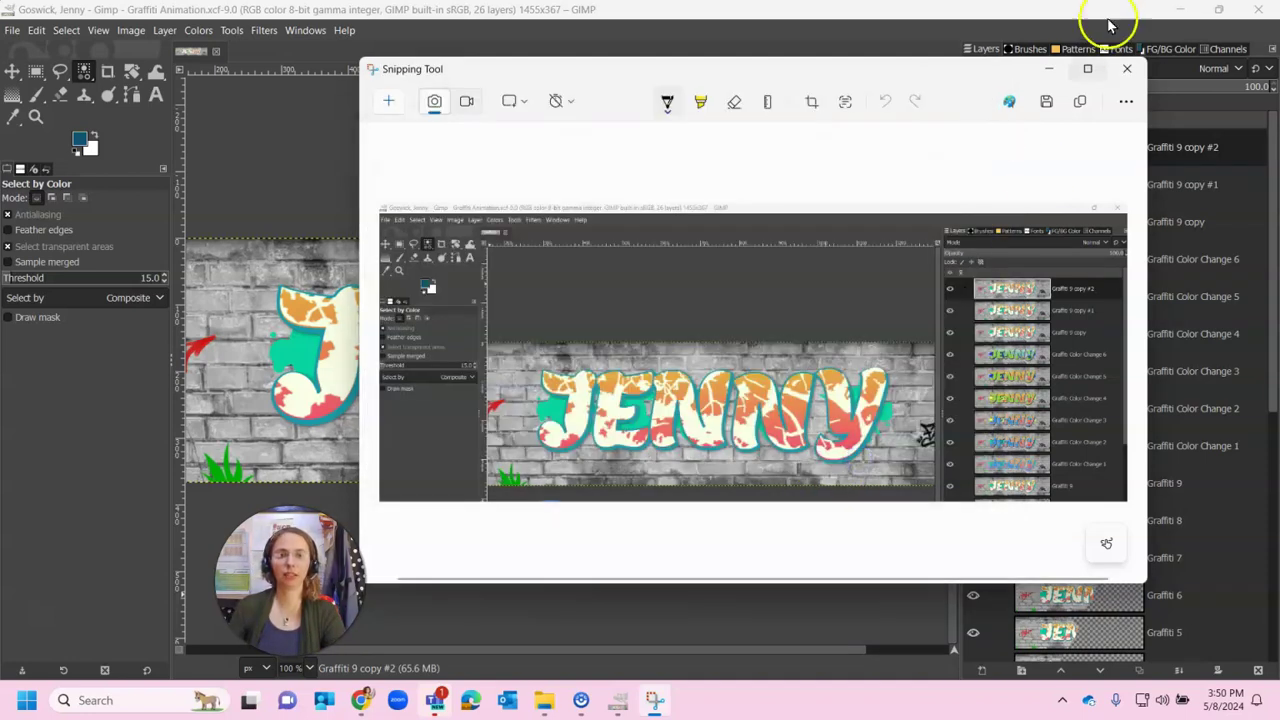
click(1049, 70)
click(1176, 10)
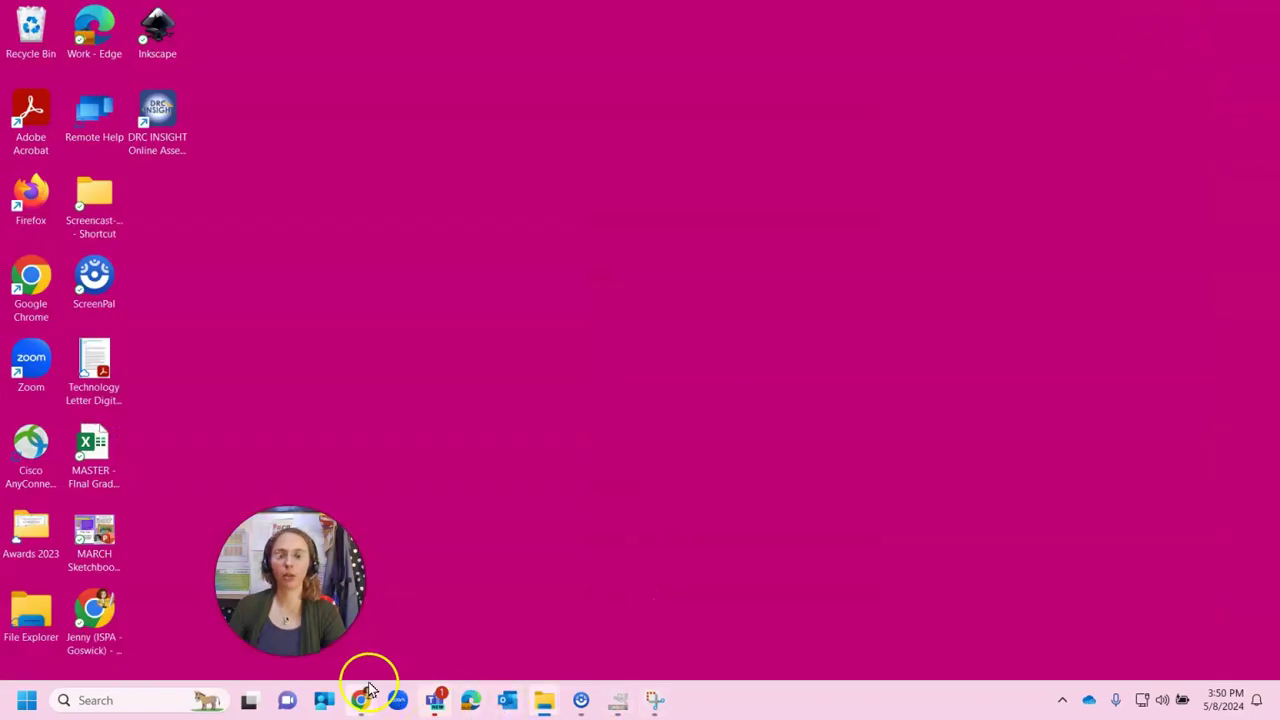
mouse_move(378, 700)
click(651, 660)
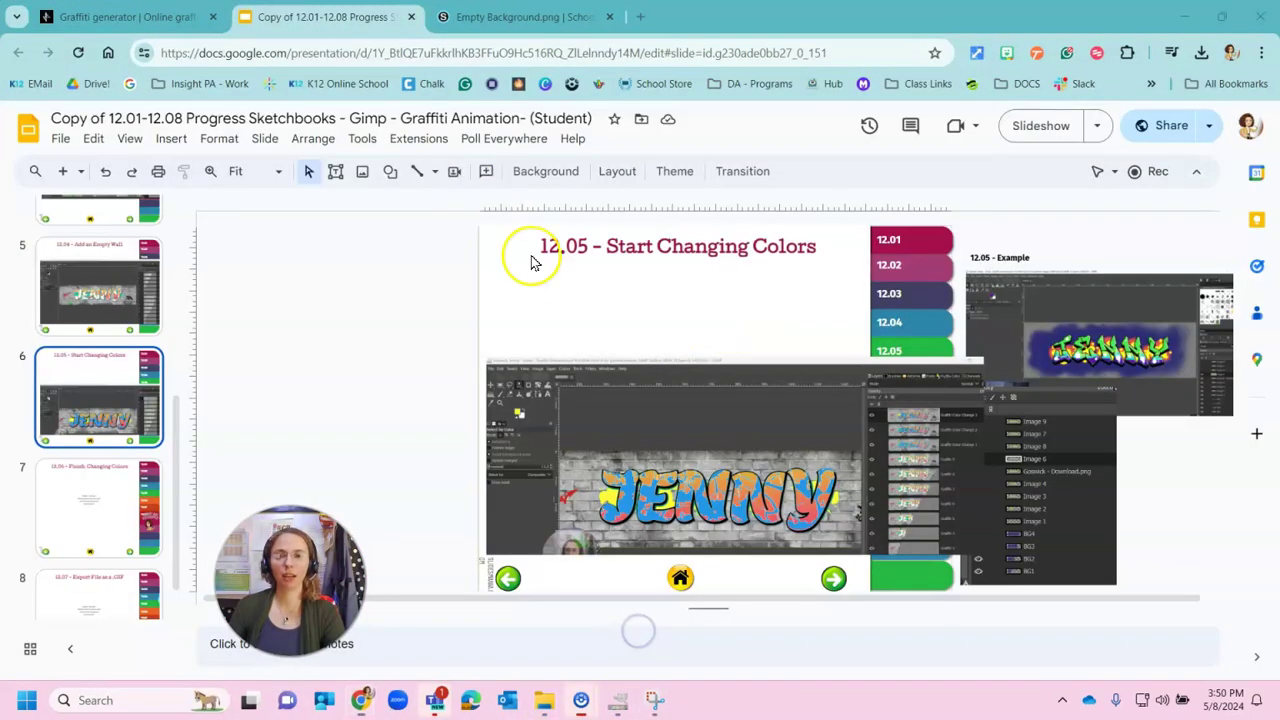
Paste the screenshot onto the "12.06 - Finish Changing Colors" slide and enlarge it over the blank canvas area.
click(99, 531)
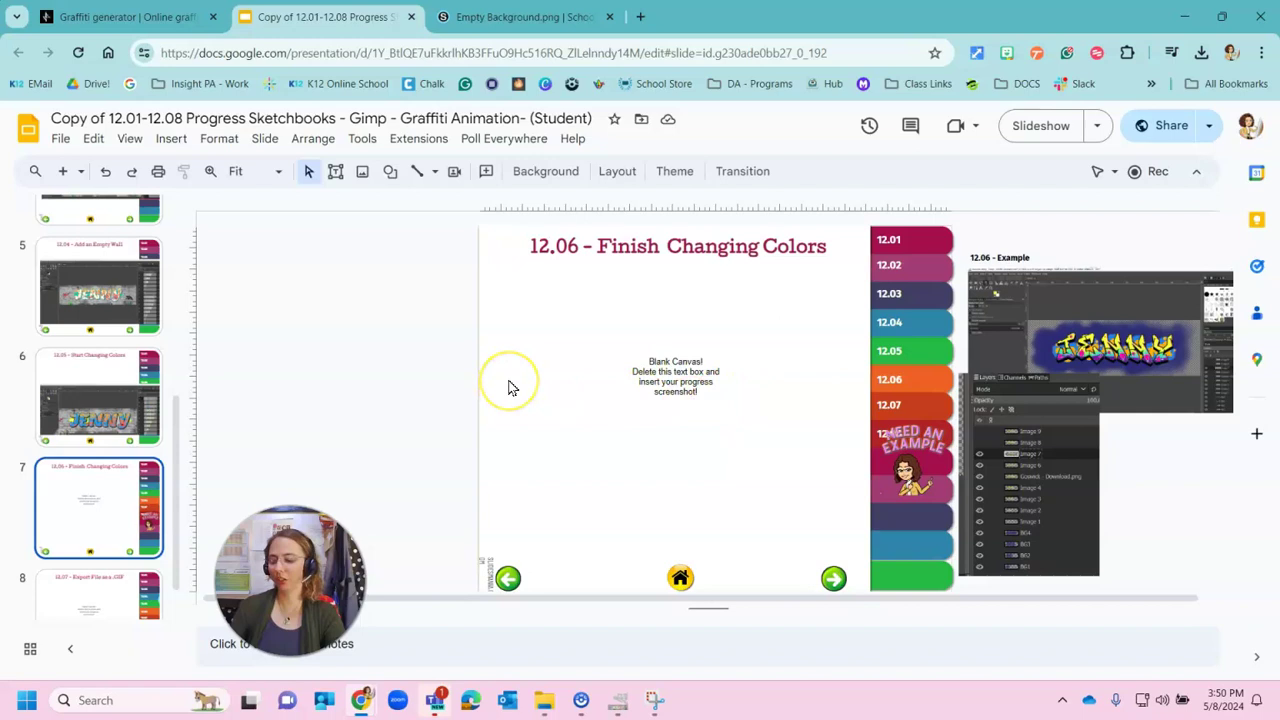
key(ctrl+v)
drag(836, 422, 1055, 328)
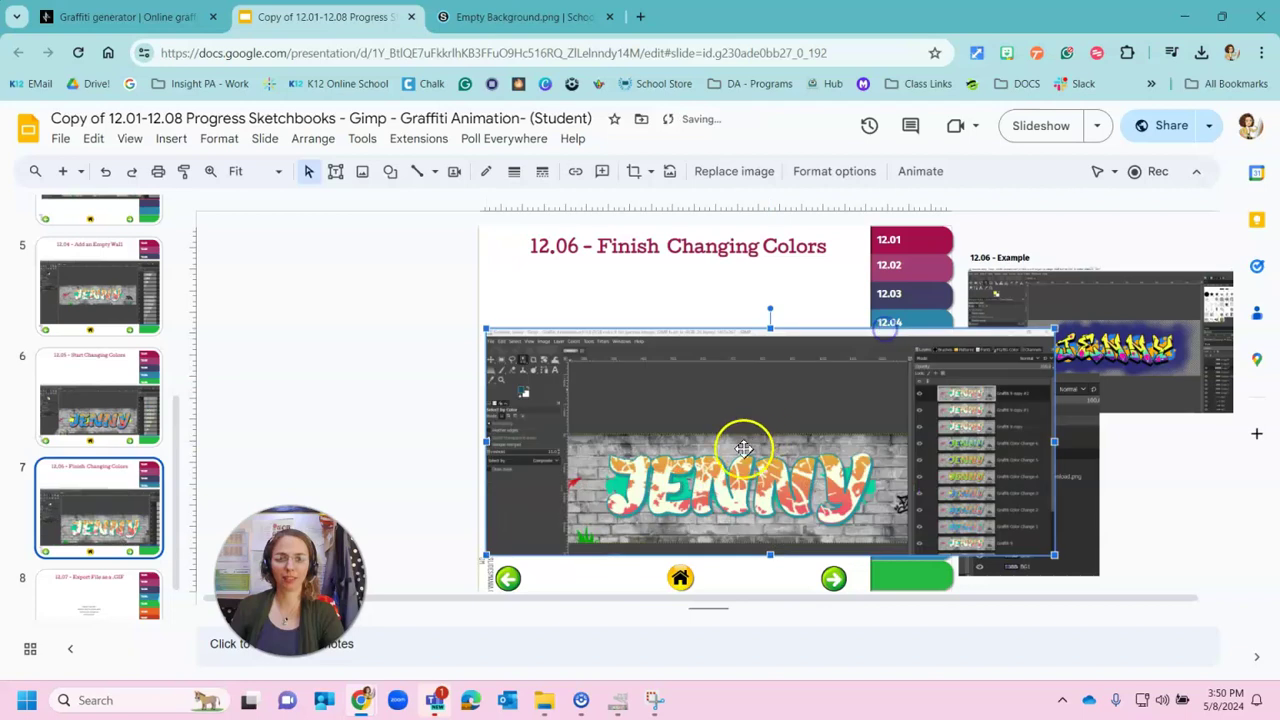
click(365, 330)
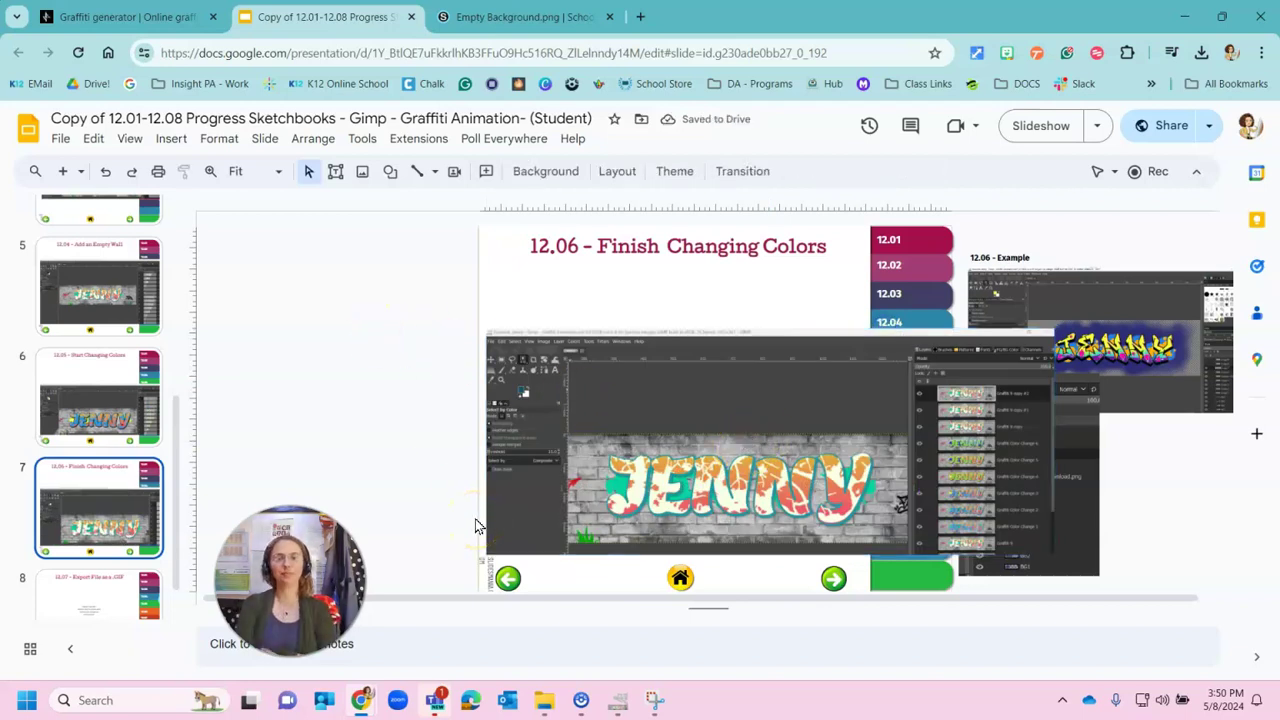